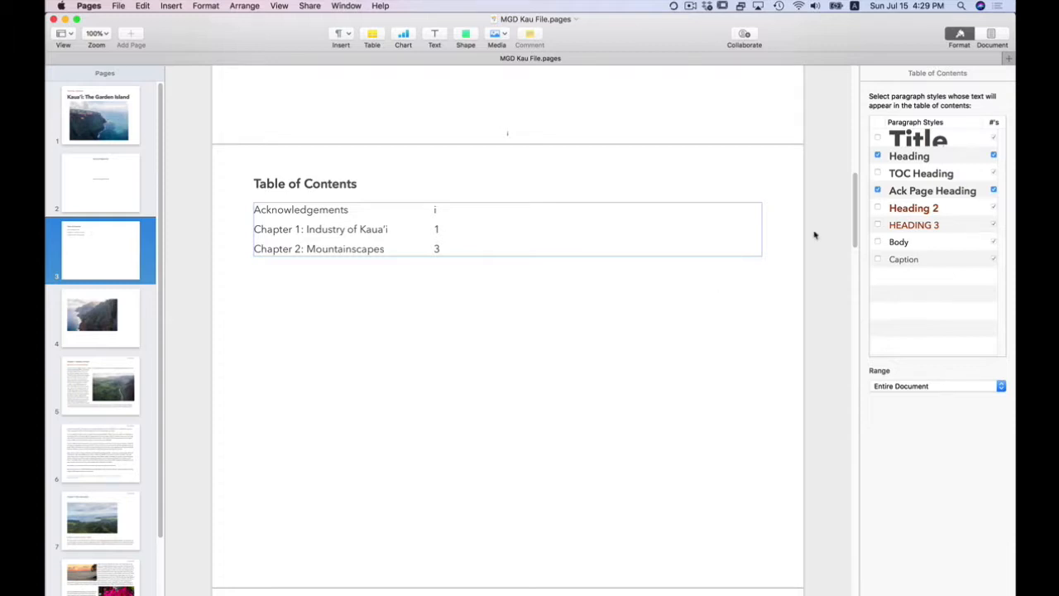
# - Remove the break after the table of contents so Chapter 1 starts on the page with the coastline photo
pyautogui.click(97, 317)
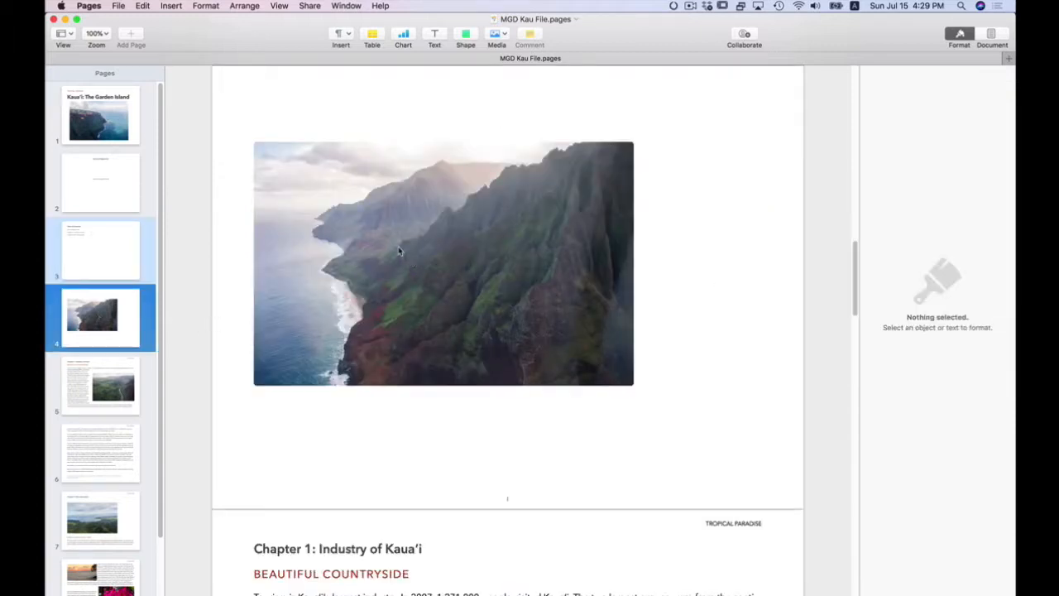
pyautogui.moveTo(402, 247); pyautogui.dragTo(403, 263)
pyautogui.scroll(4, 417, 212)
pyautogui.scroll(5, 417, 213)
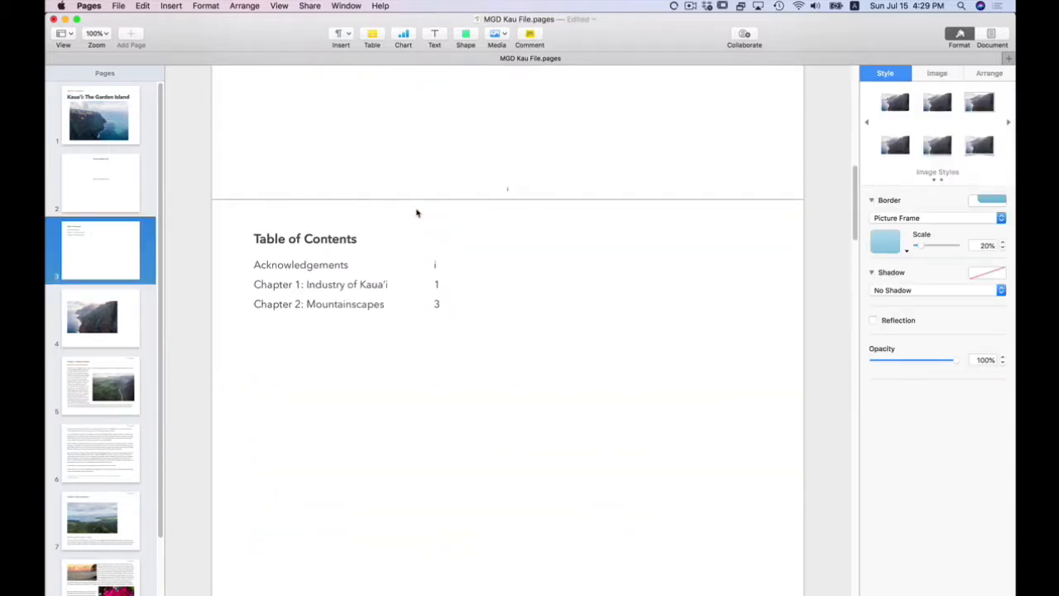
pyautogui.scroll(-3, 418, 240)
pyautogui.scroll(3, 421, 270)
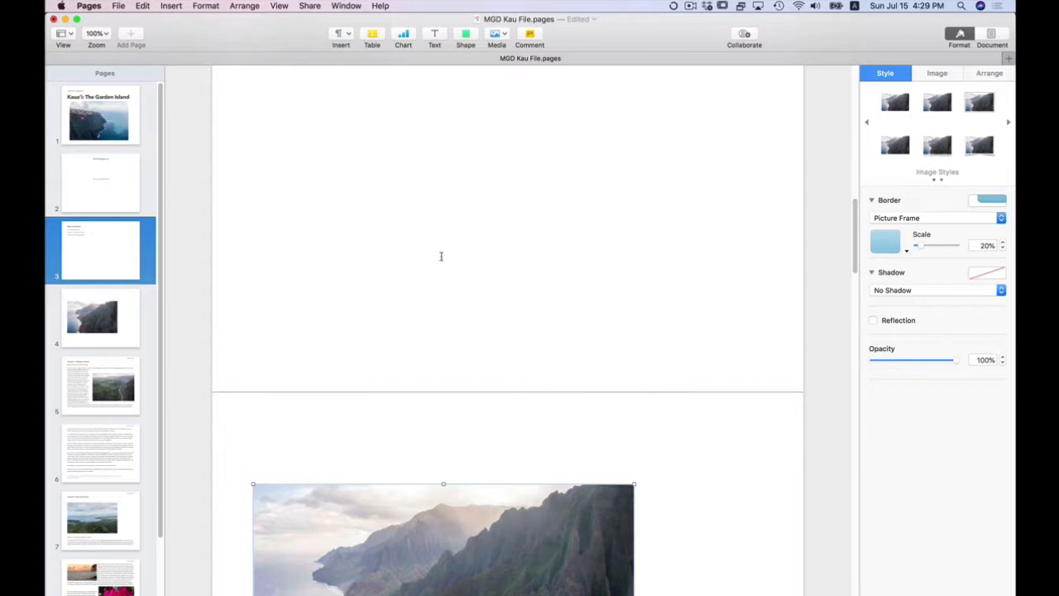
pyautogui.click(491, 159)
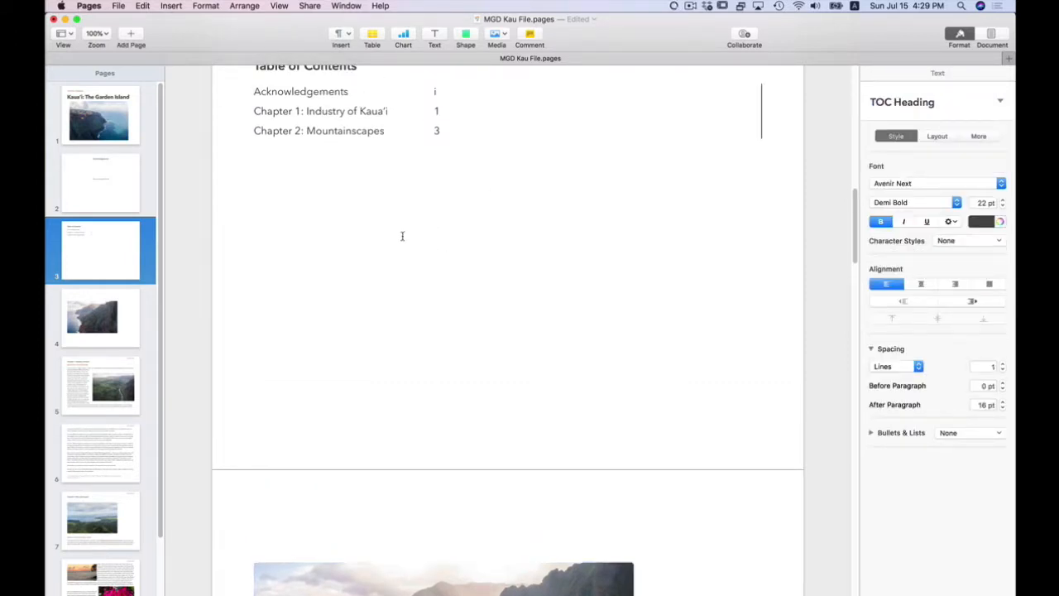
pyautogui.press('Delete')
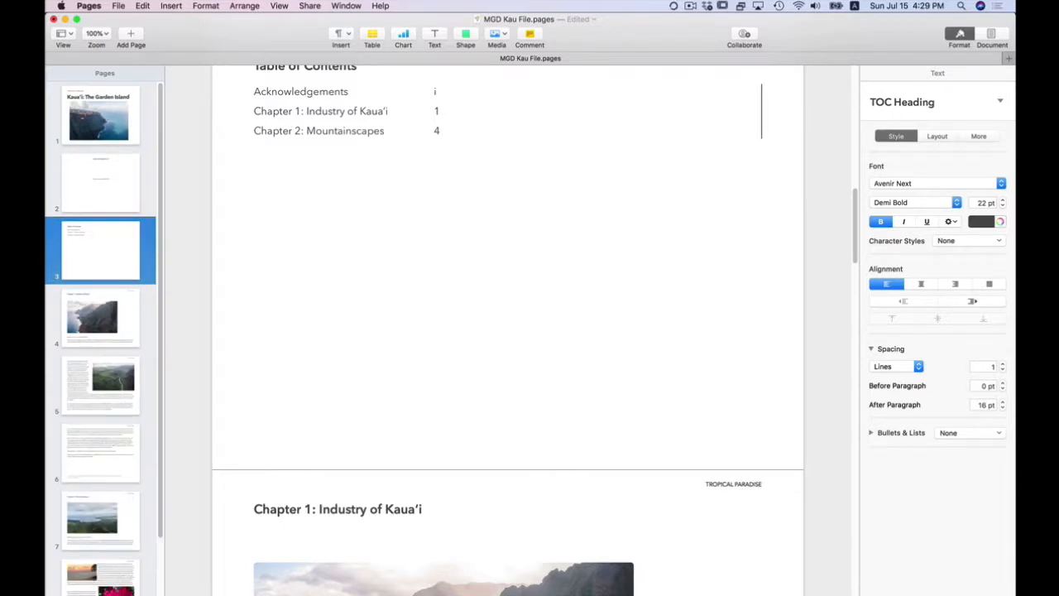
# - Add a text box beside the coastline photo, sized to fill the gap up to the page margin and nearly match the photo's height
pyautogui.scroll(-10, 463, 321)
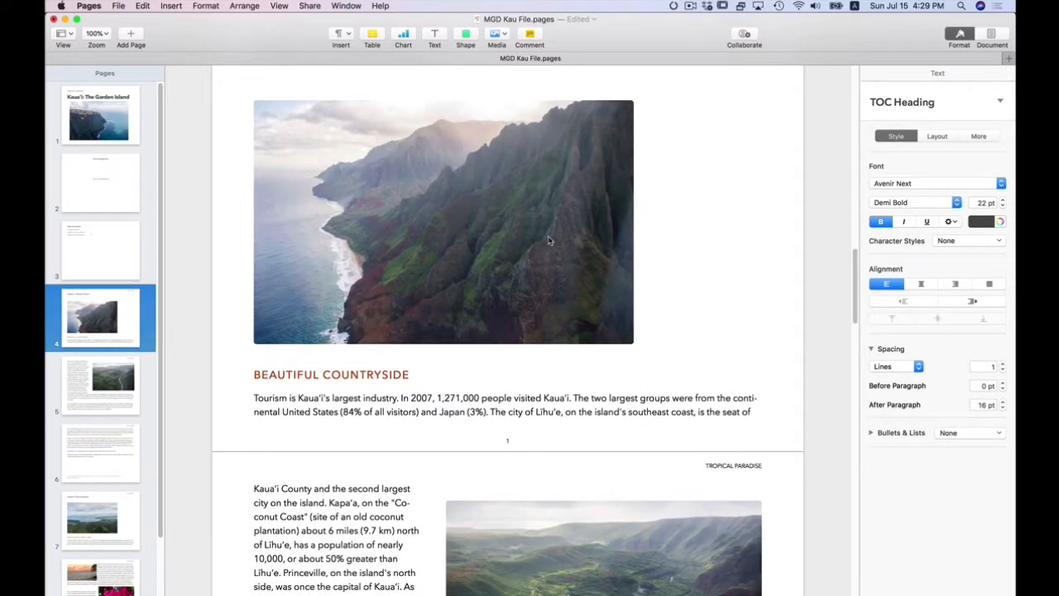
pyautogui.scroll(3, 549, 239)
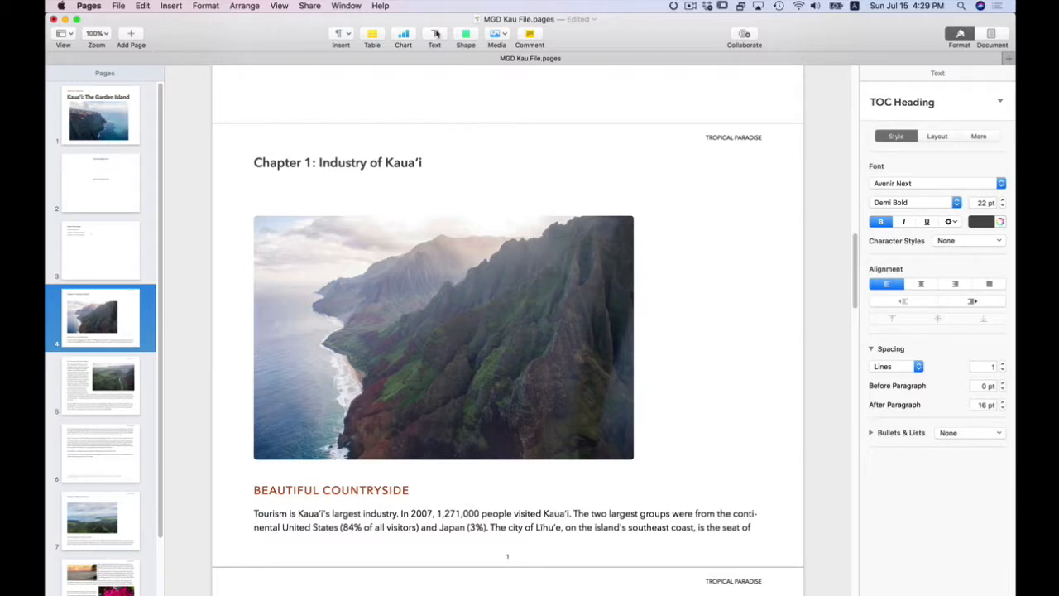
pyautogui.click(435, 34)
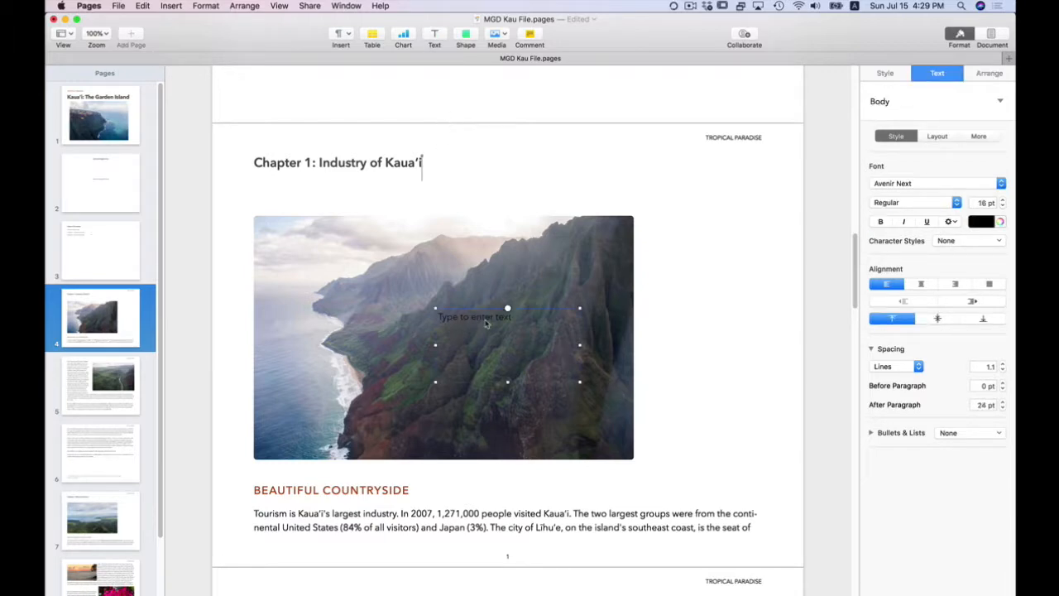
pyautogui.moveTo(479, 321); pyautogui.dragTo(683, 229)
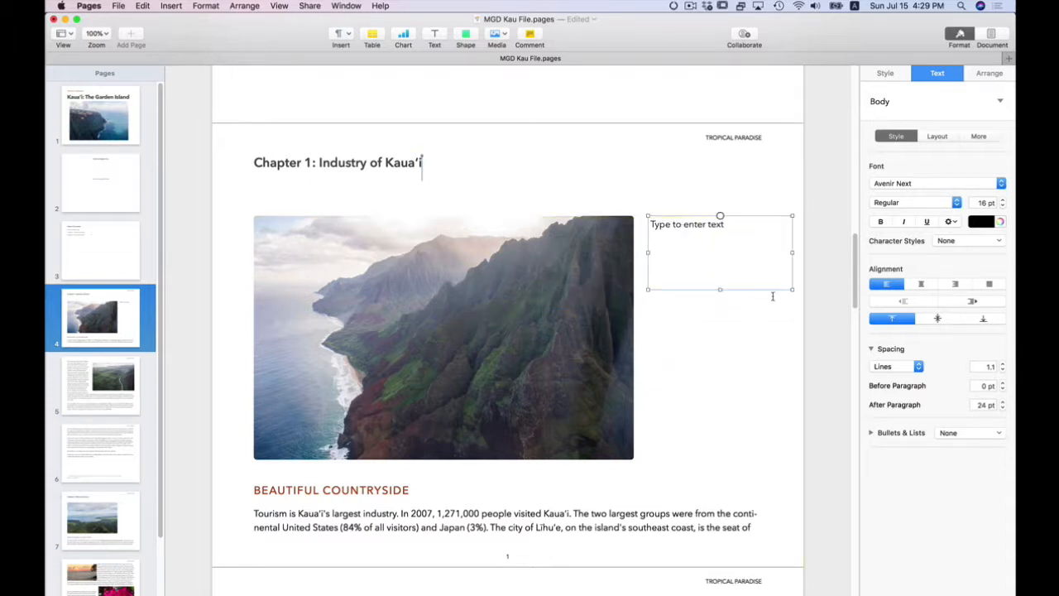
pyautogui.moveTo(789, 288); pyautogui.dragTo(756, 449)
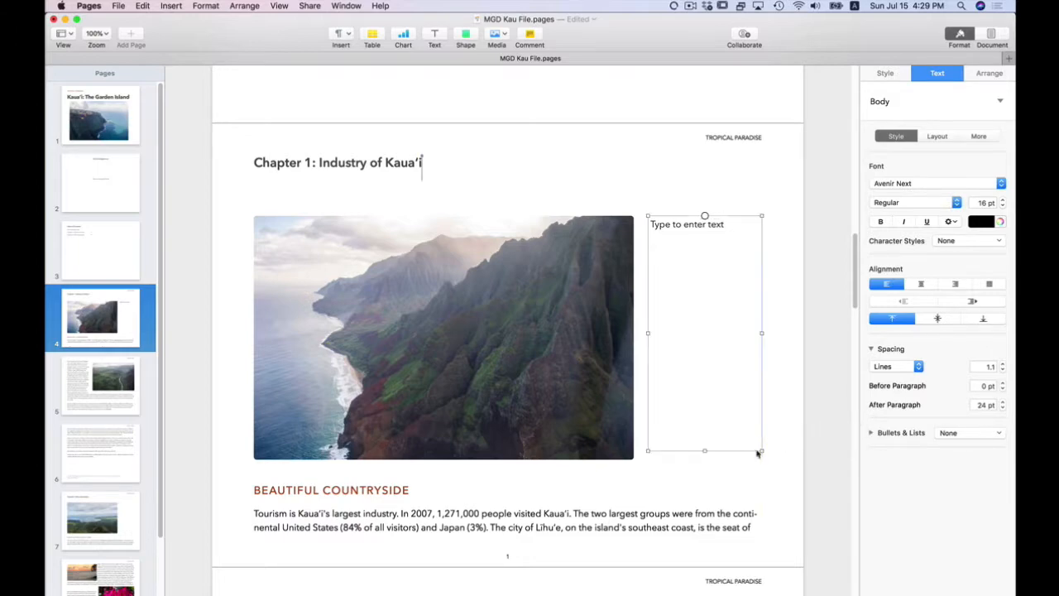
# - Switch to TextEdit and copy the body text under "Chapter 1 Sidebar" in Kaua'i Placeholder Text.rtf
pyautogui.press('super+Tab')
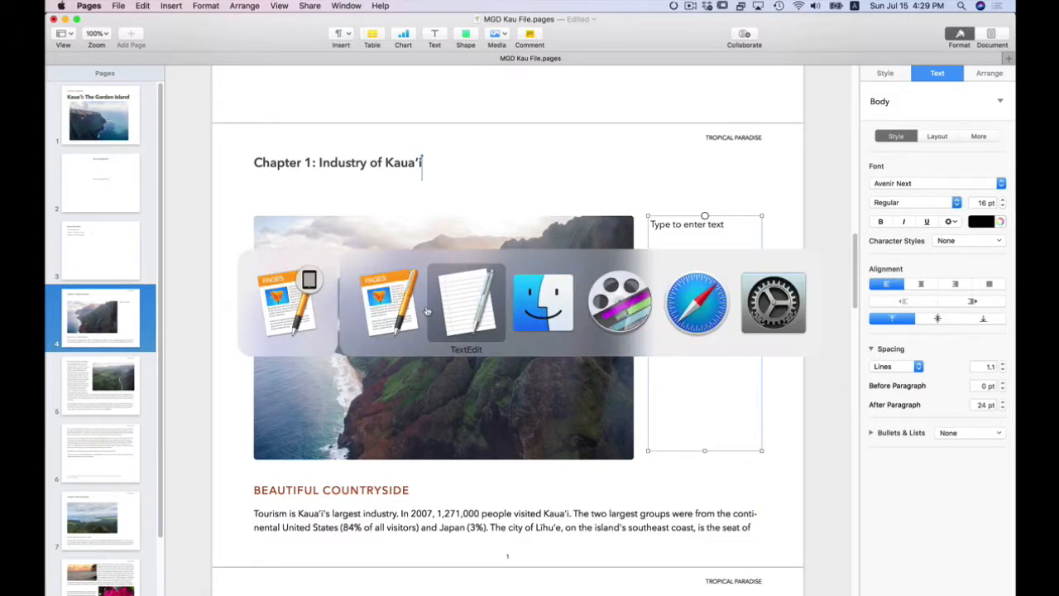
pyautogui.press('super+shift+Tab')
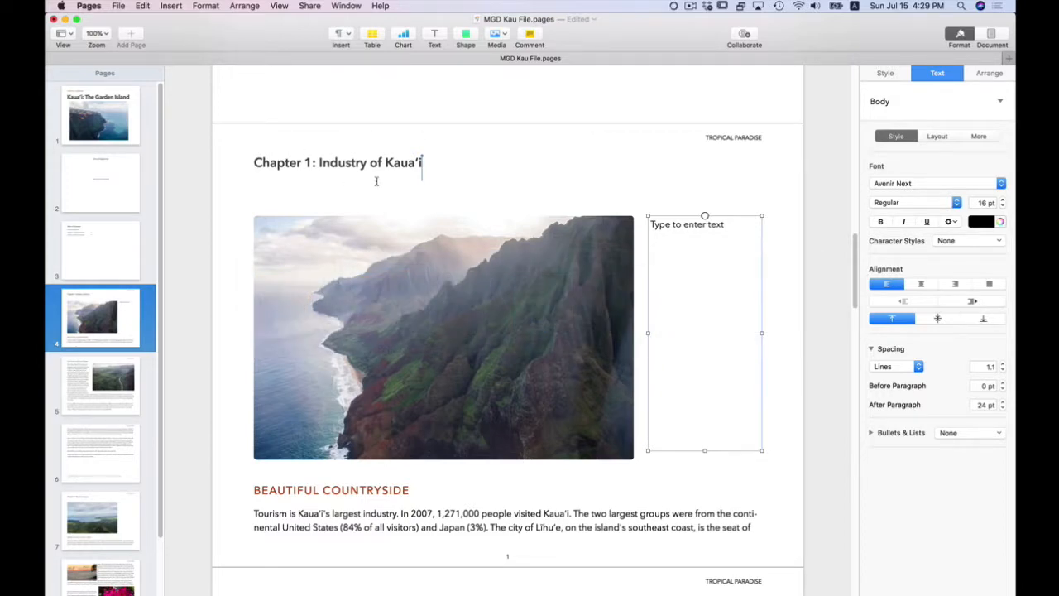
pyautogui.press('super+Tab')
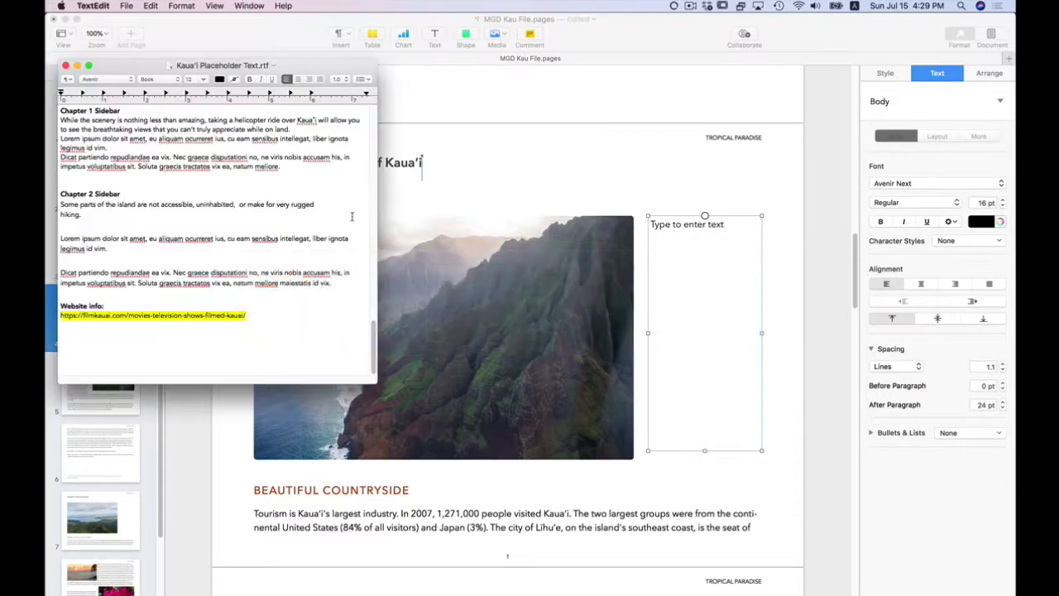
pyautogui.scroll(5, 190, 252)
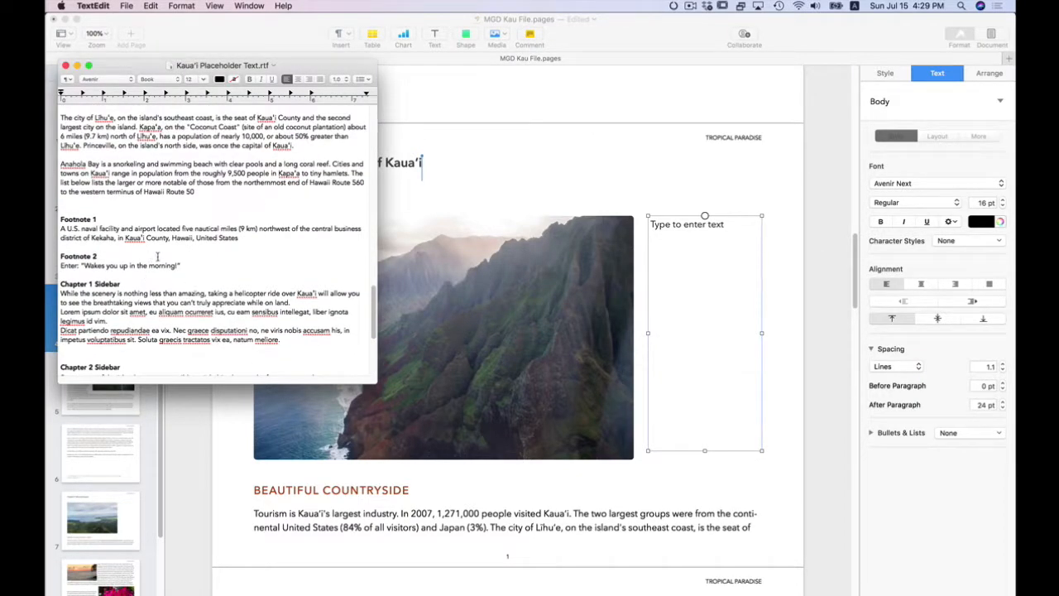
pyautogui.scroll(-4, 261, 260)
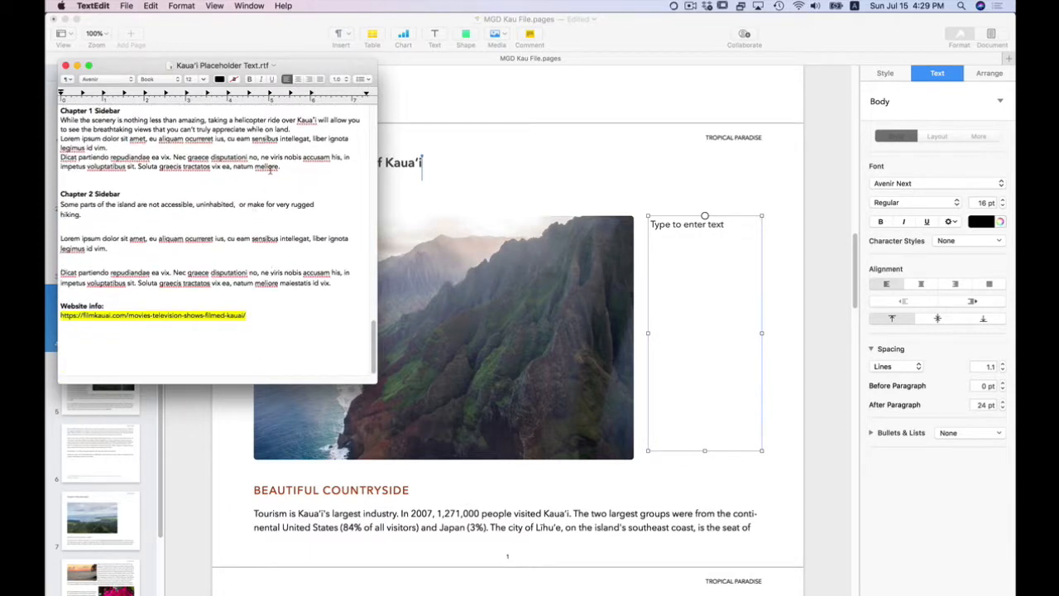
pyautogui.scroll(1, 270, 169)
pyautogui.moveTo(281, 224); pyautogui.dragTo(58, 176)
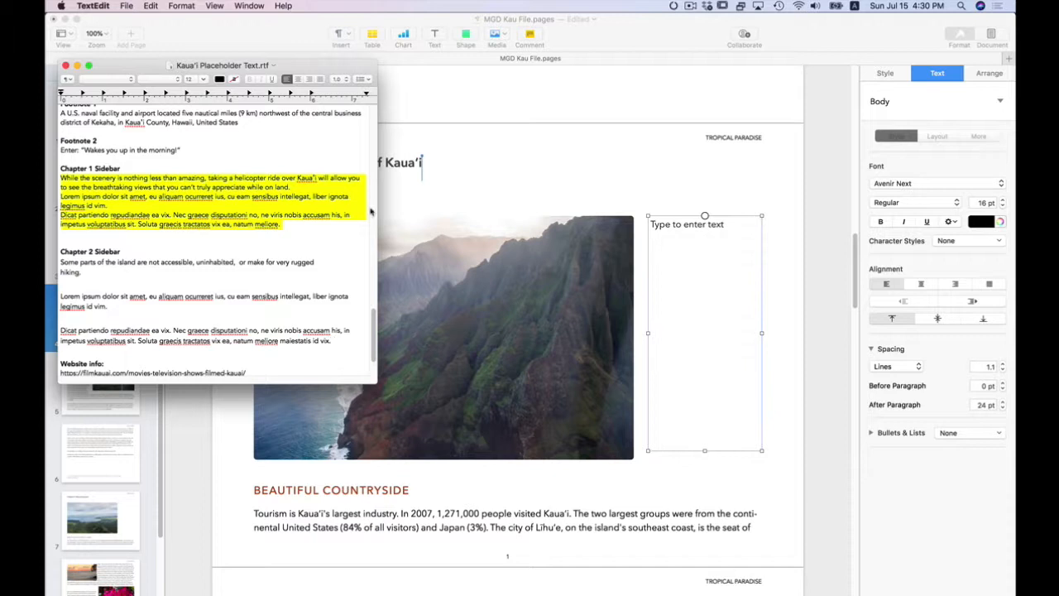
# - Back in Pages, apply the Caption paragraph style to the text box's placeholder and paste the copied text over it with matching style
pyautogui.click(494, 79)
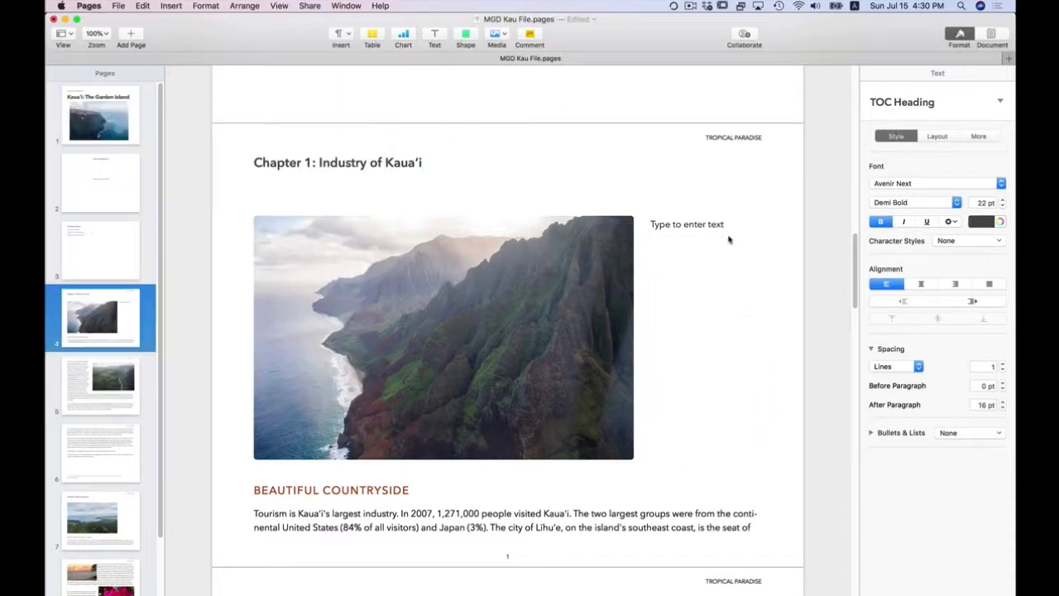
pyautogui.click(702, 219)
pyautogui.click(686, 223)
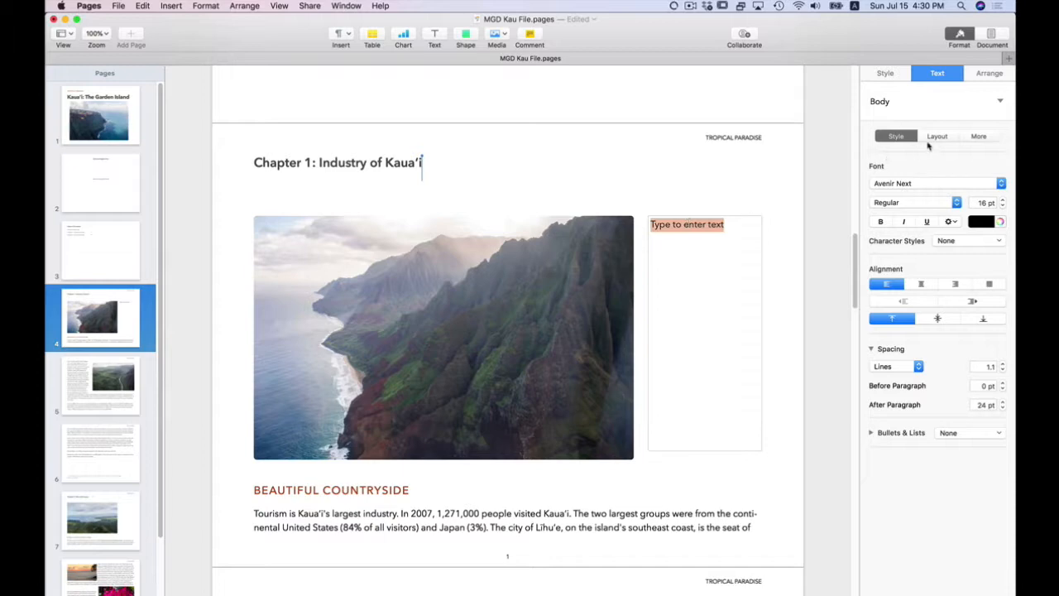
pyautogui.click(998, 100)
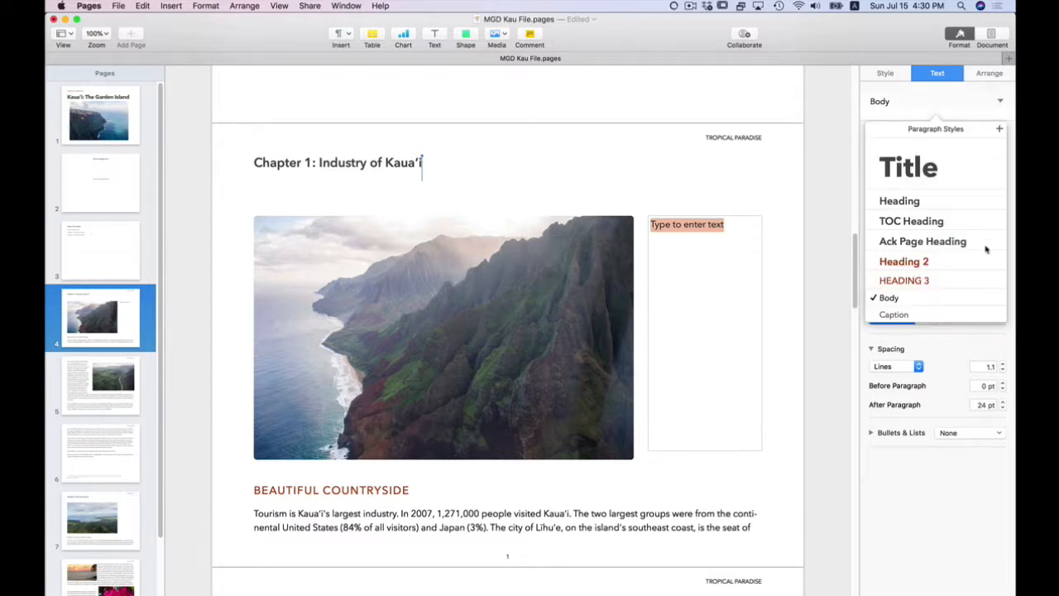
pyautogui.click(932, 313)
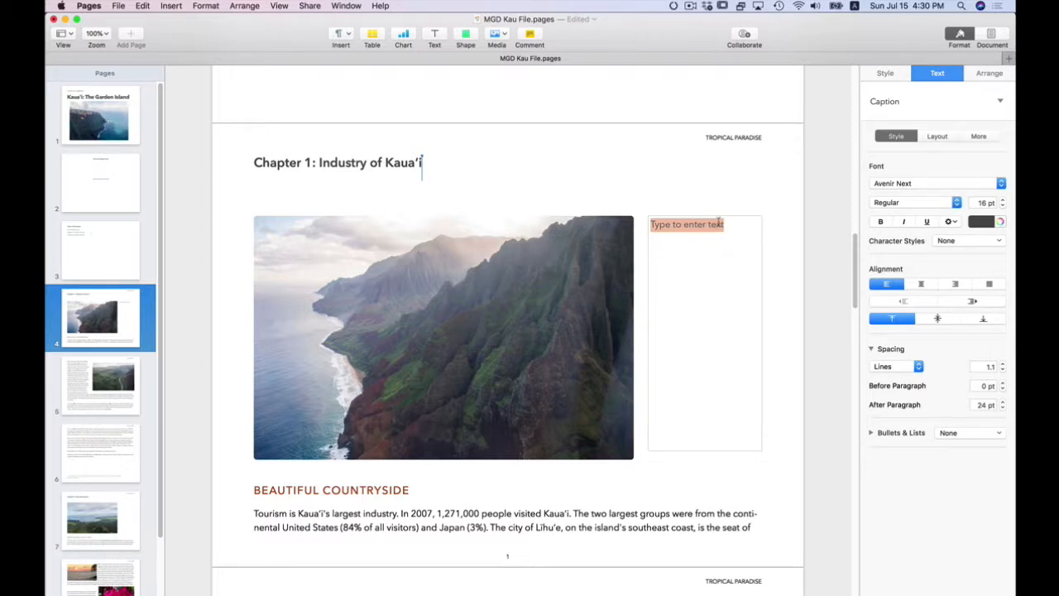
pyautogui.click(144, 7)
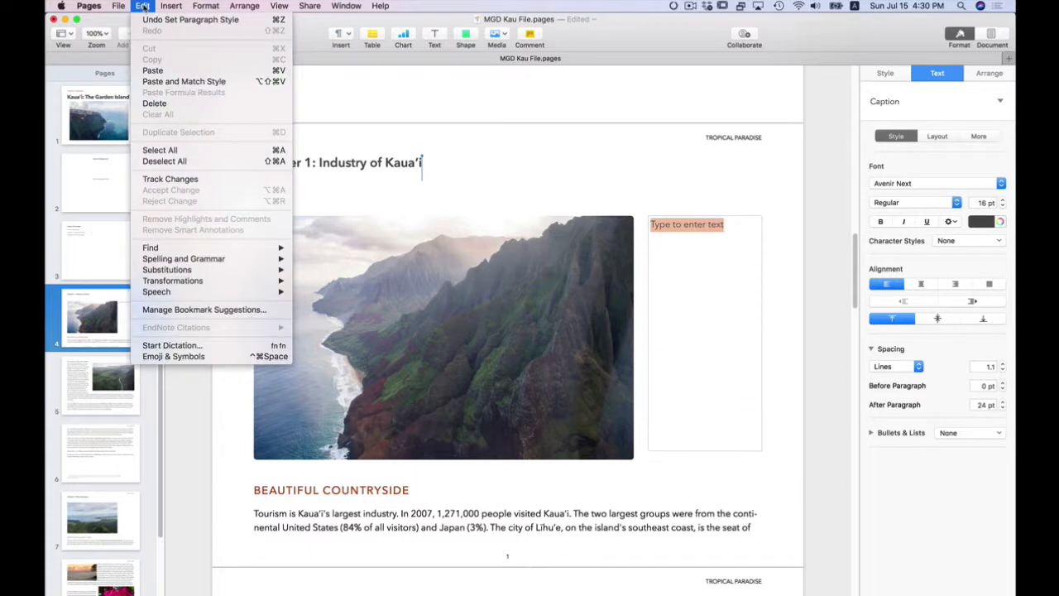
pyautogui.click(187, 82)
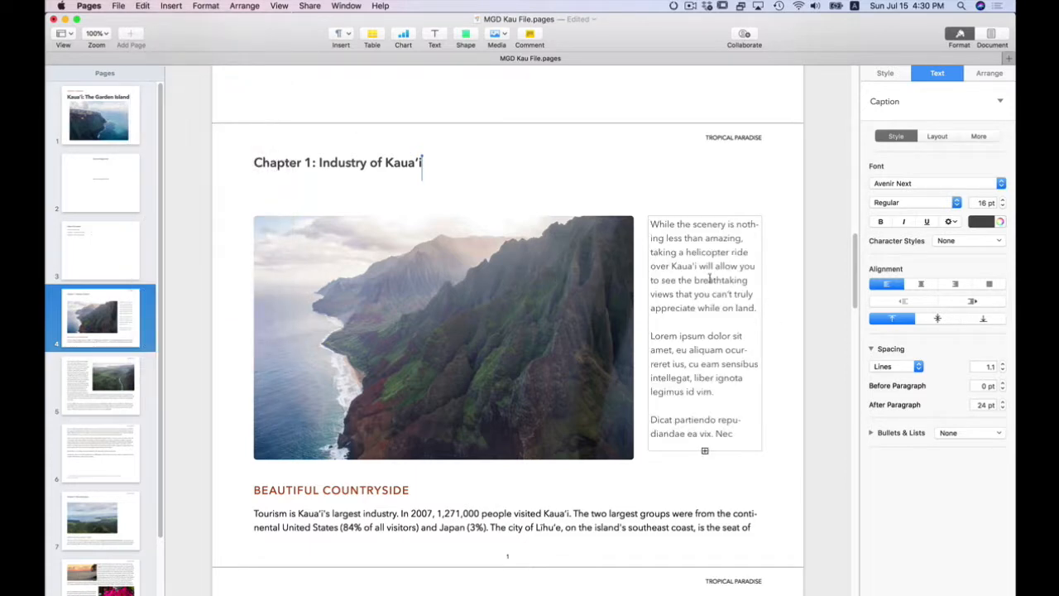
# - Set all the text in the text box beside the photo to 13 pt Avenir Next Italic
pyautogui.press('super+a')
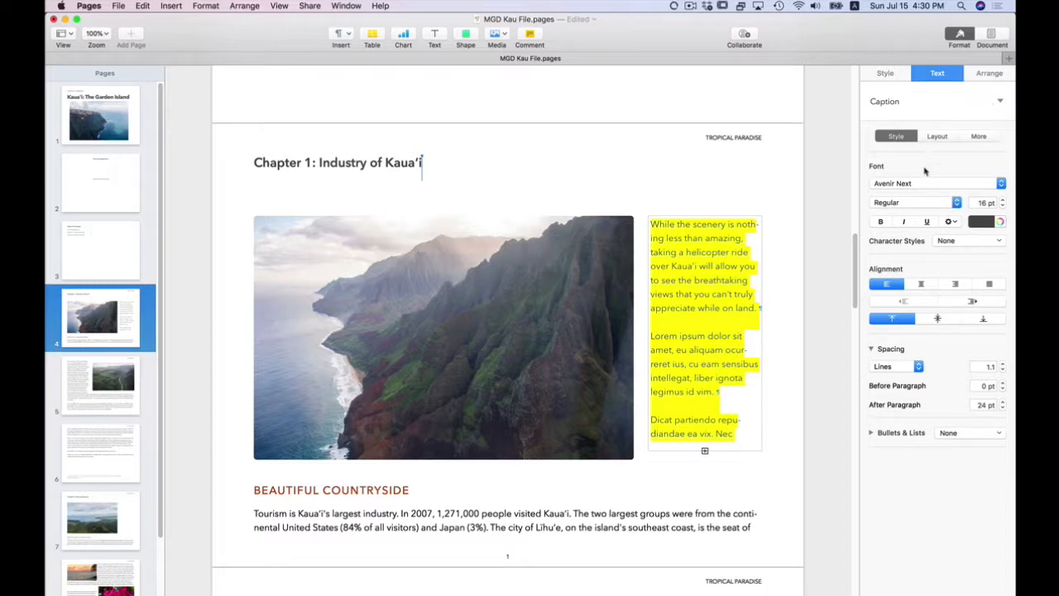
pyautogui.click(1003, 206)
pyautogui.click(1003, 206)
pyautogui.click(1003, 206)
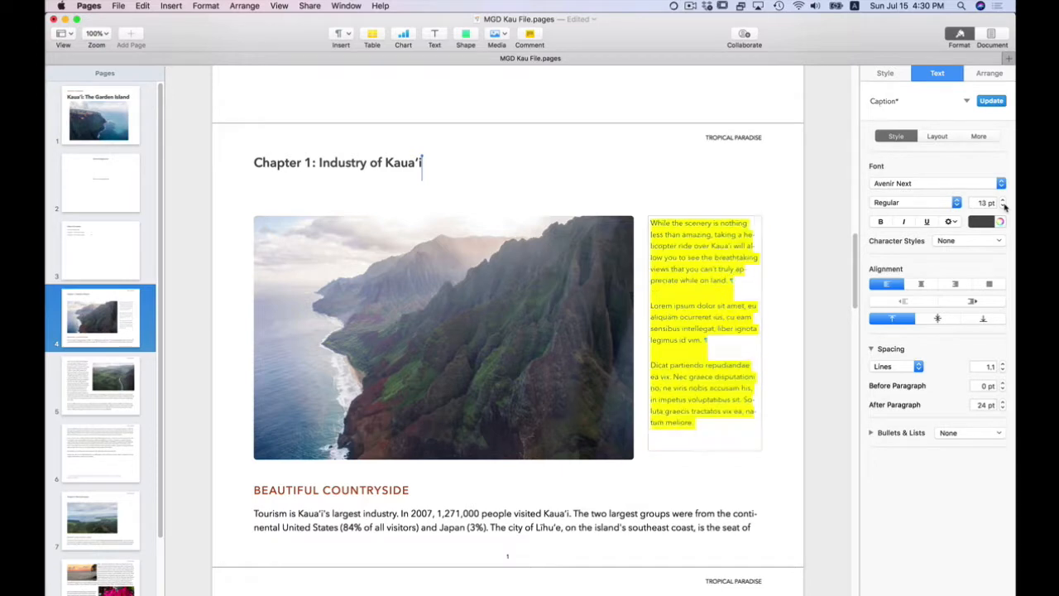
pyautogui.click(912, 206)
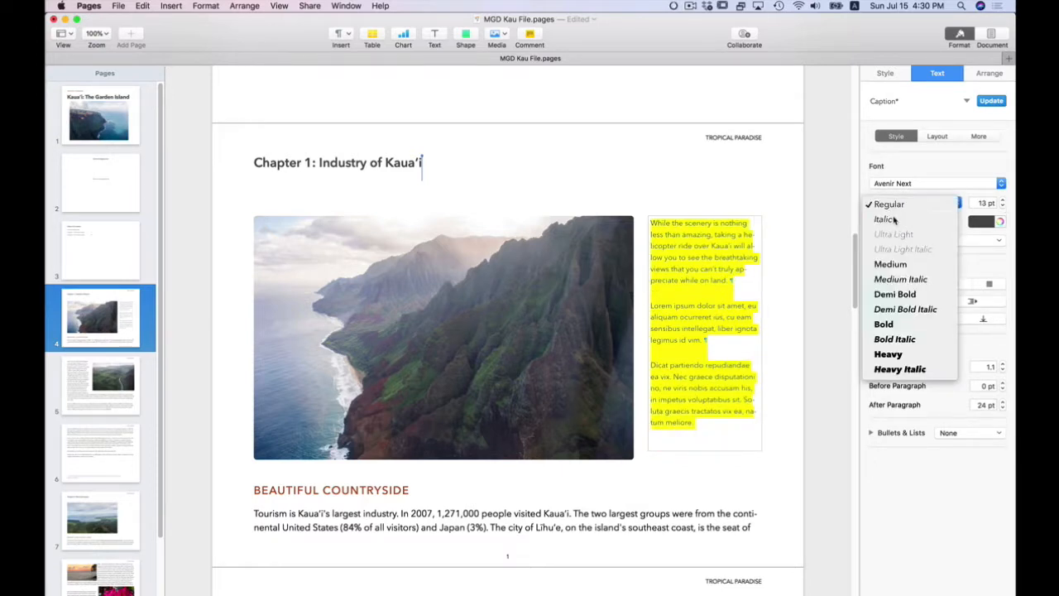
pyautogui.click(894, 220)
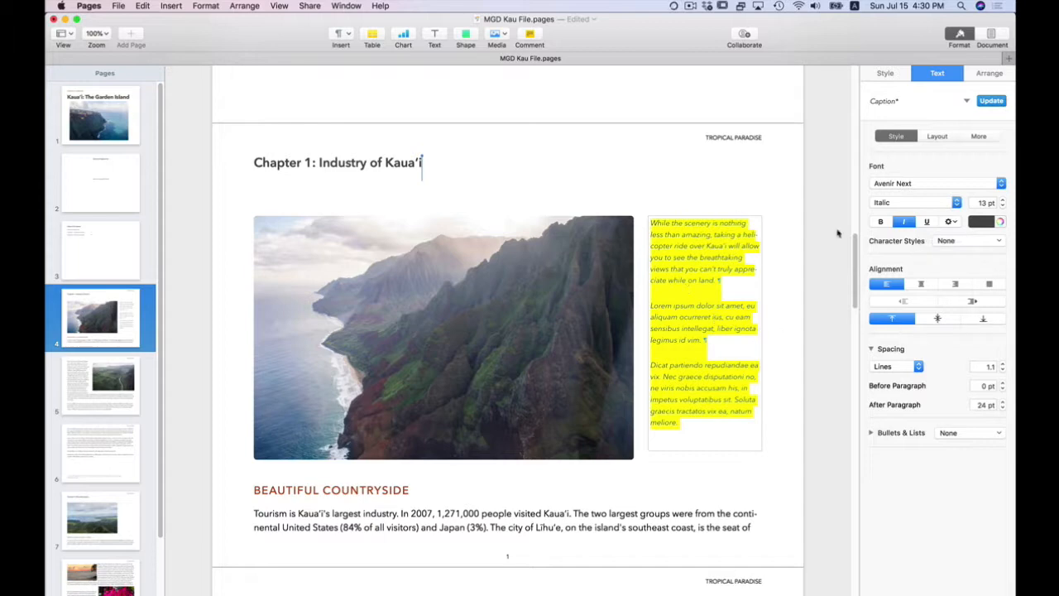
pyautogui.click(739, 258)
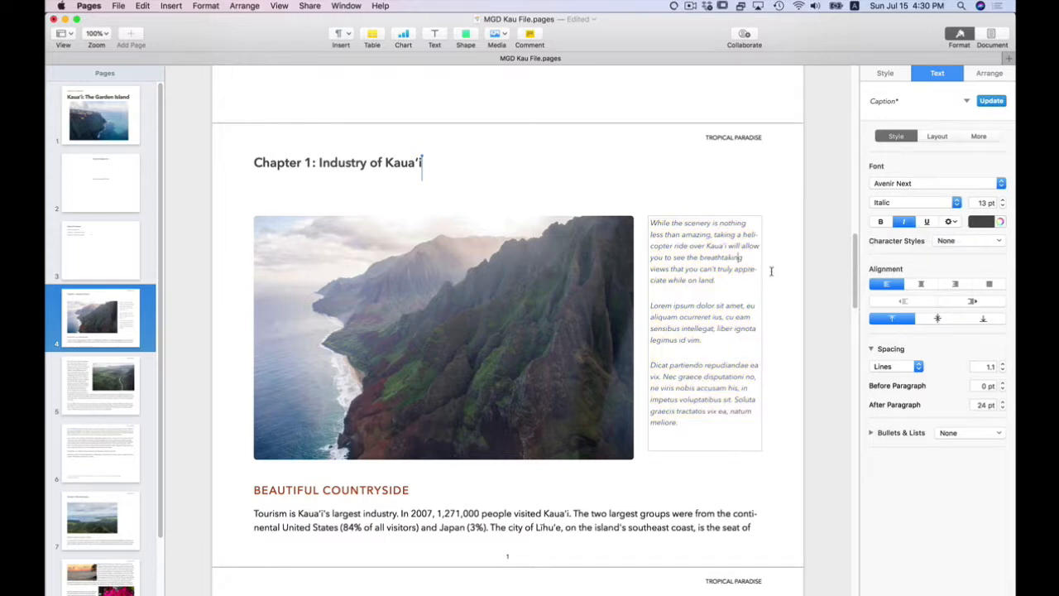
# - Create a new paragraph style named "Sidebar" from the formatting of the text box beside the photo
pyautogui.click(771, 272)
pyautogui.click(736, 279)
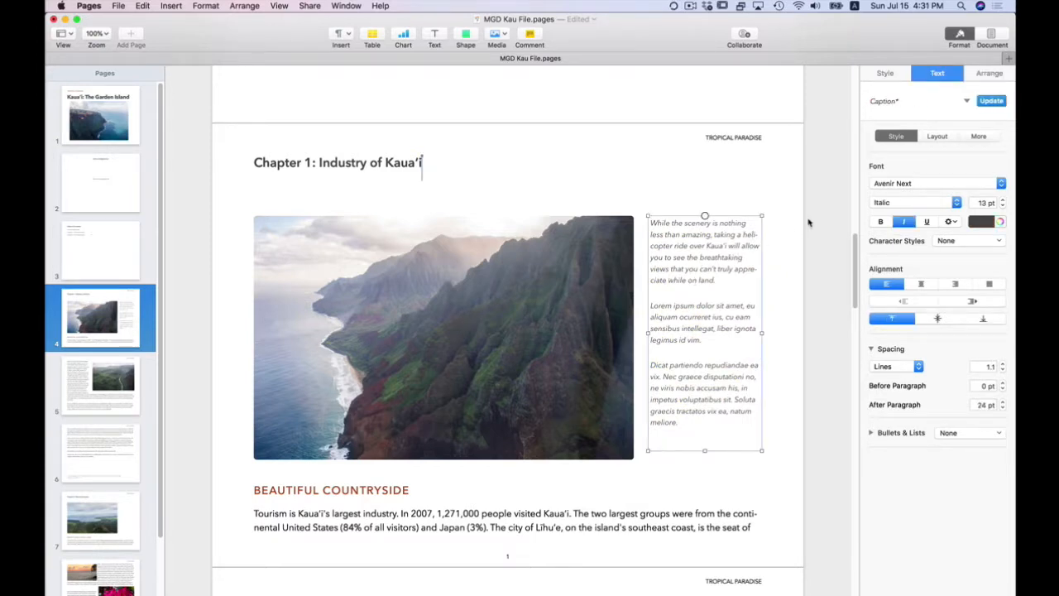
pyautogui.click(938, 136)
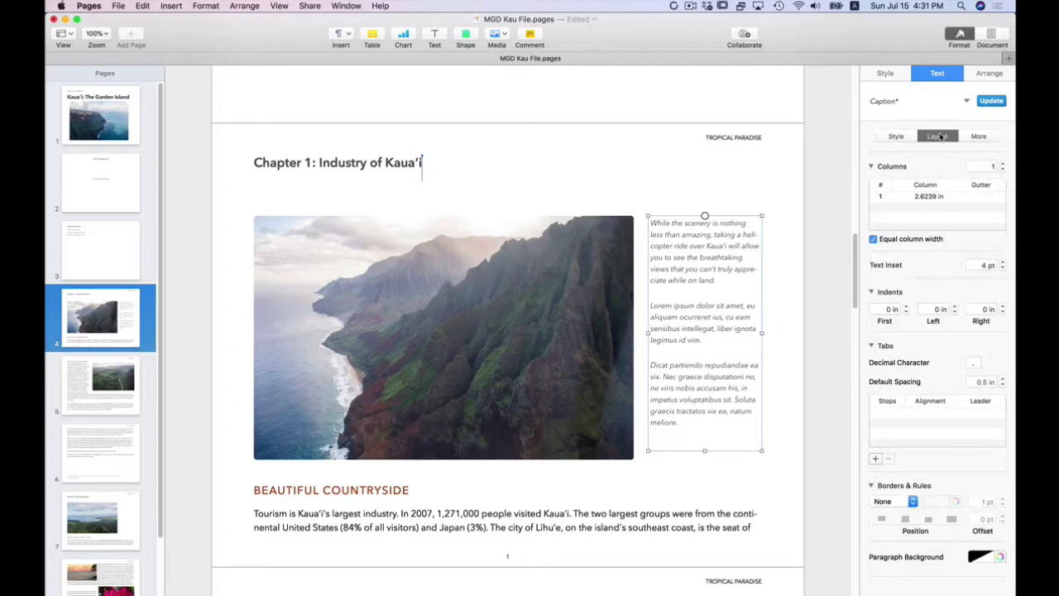
pyautogui.click(896, 140)
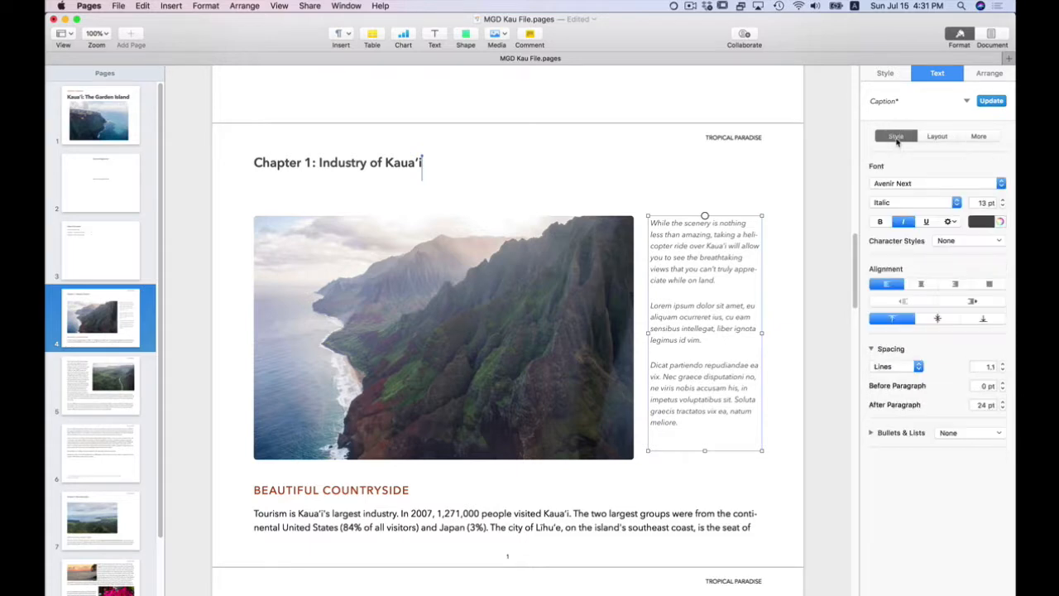
pyautogui.click(966, 101)
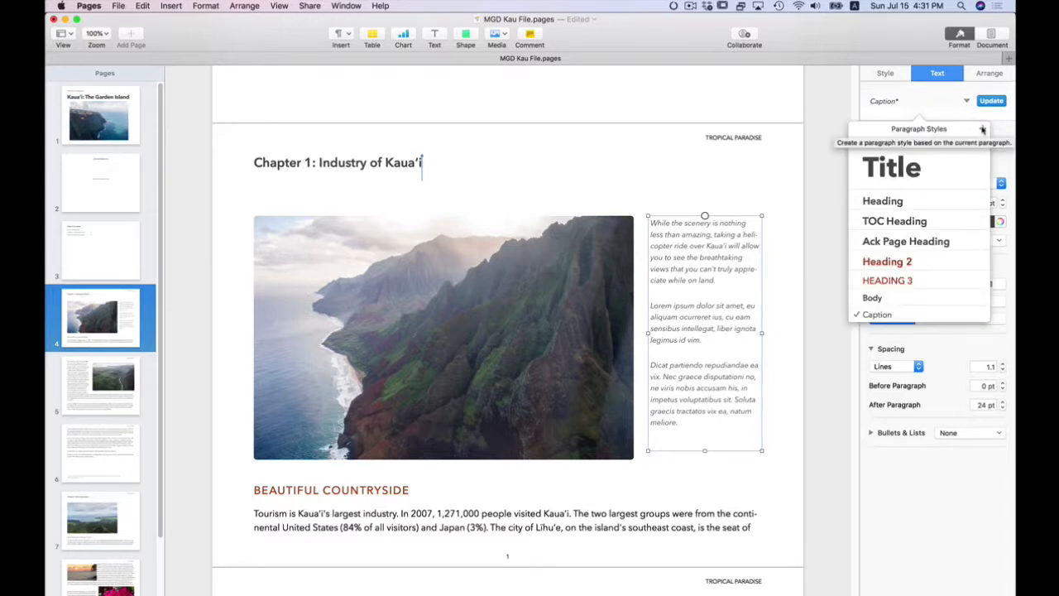
pyautogui.click(981, 129)
pyautogui.write('Sid')
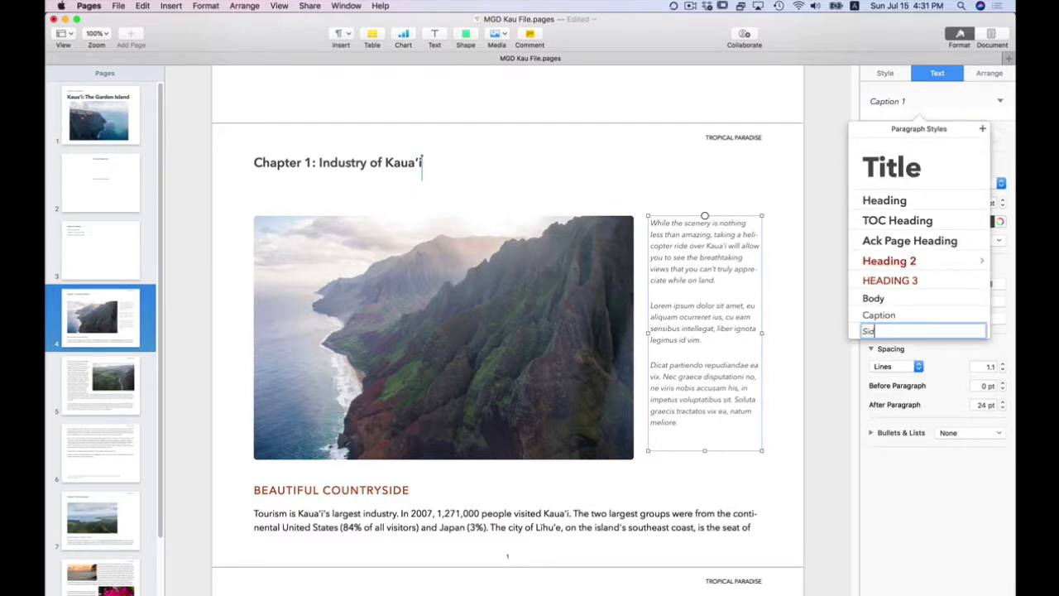
pyautogui.write('ebar')
pyautogui.press('Return')
pyautogui.click(928, 100)
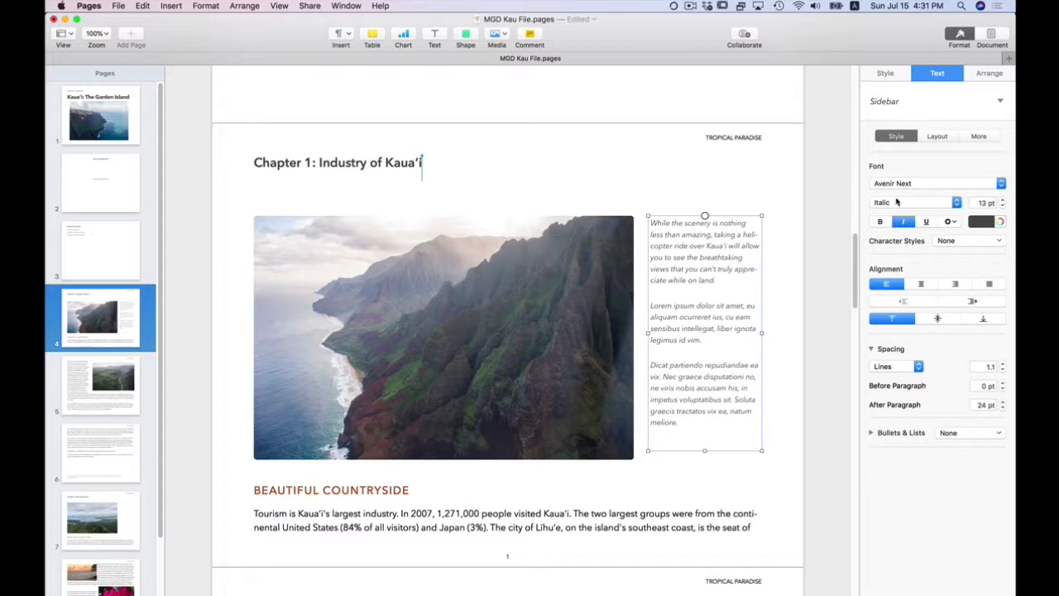
# - Give the sidebar text box beside the Chapter 1 photo a Color Fill and bring up the full color picker clear of the page content
pyautogui.click(897, 74)
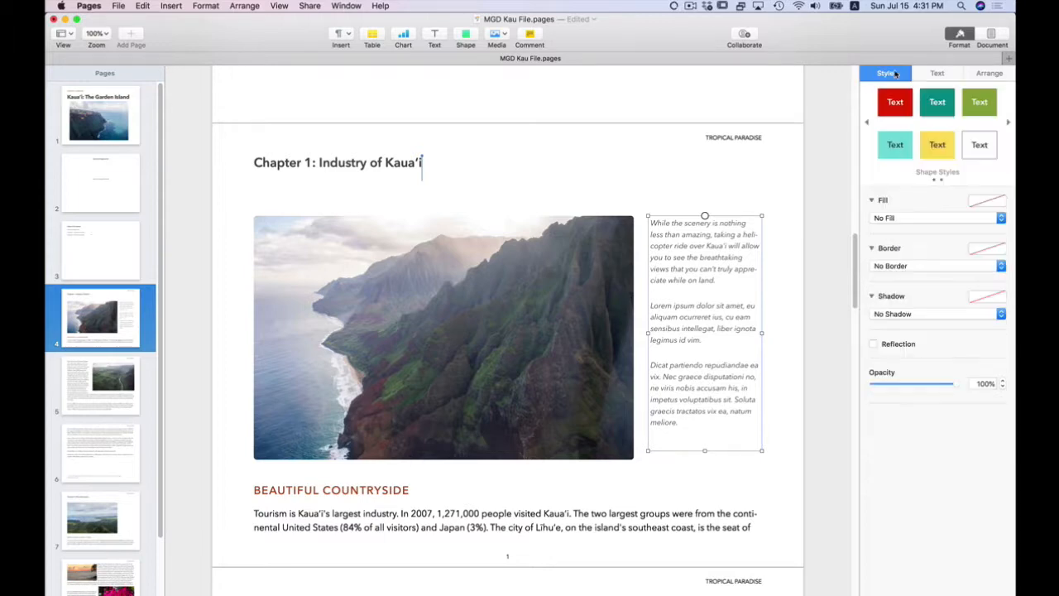
pyautogui.click(915, 218)
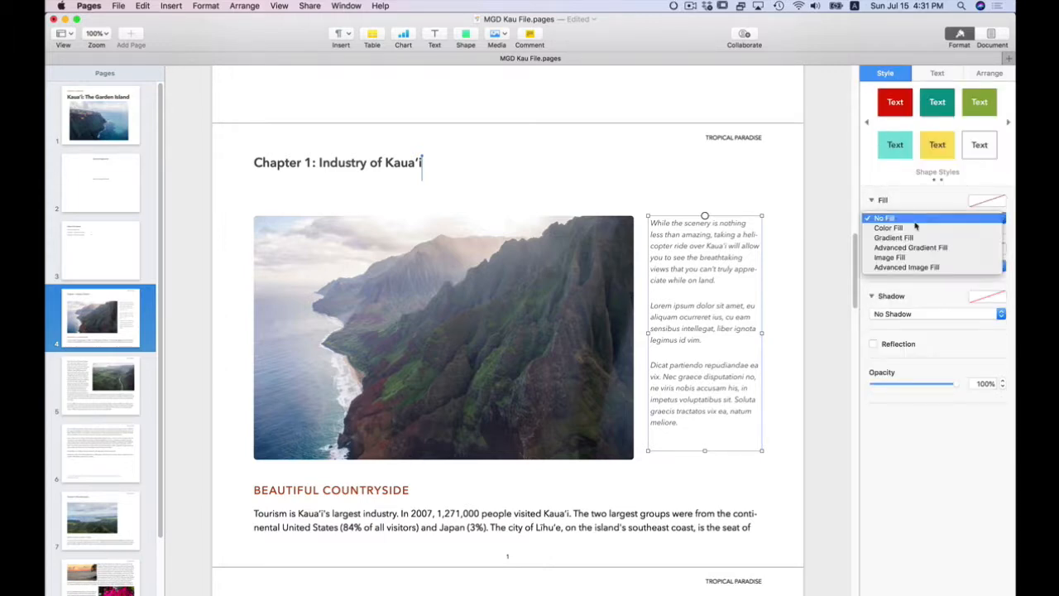
pyautogui.click(914, 229)
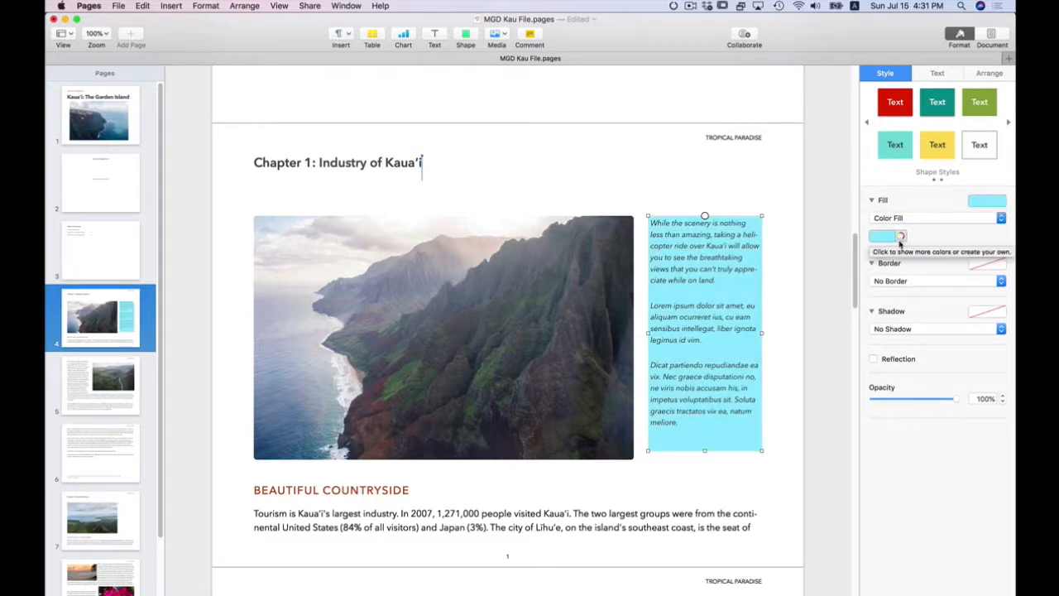
pyautogui.click(885, 237)
pyautogui.click(901, 238)
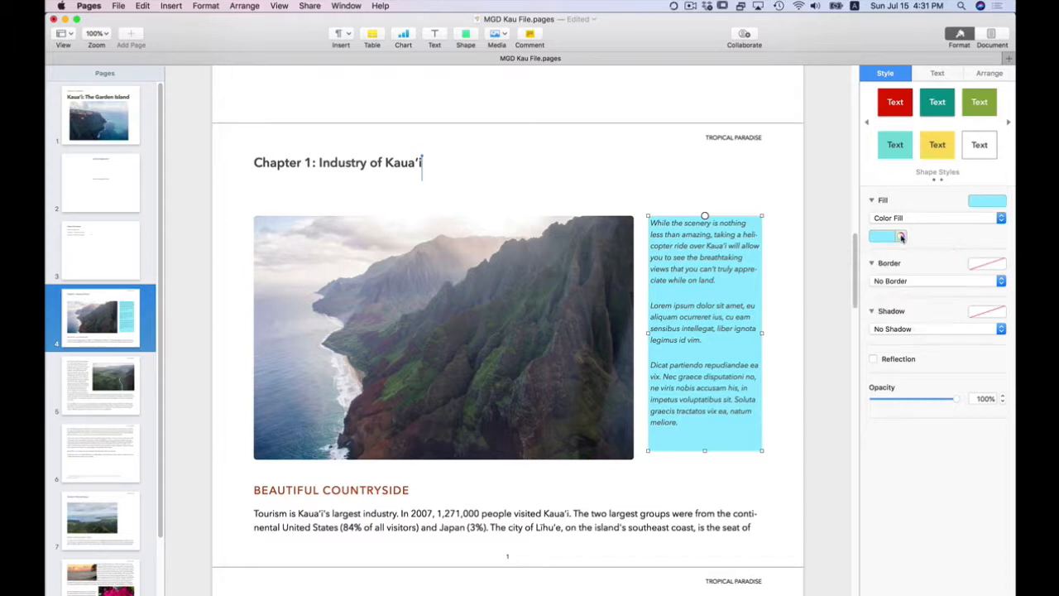
pyautogui.click(901, 237)
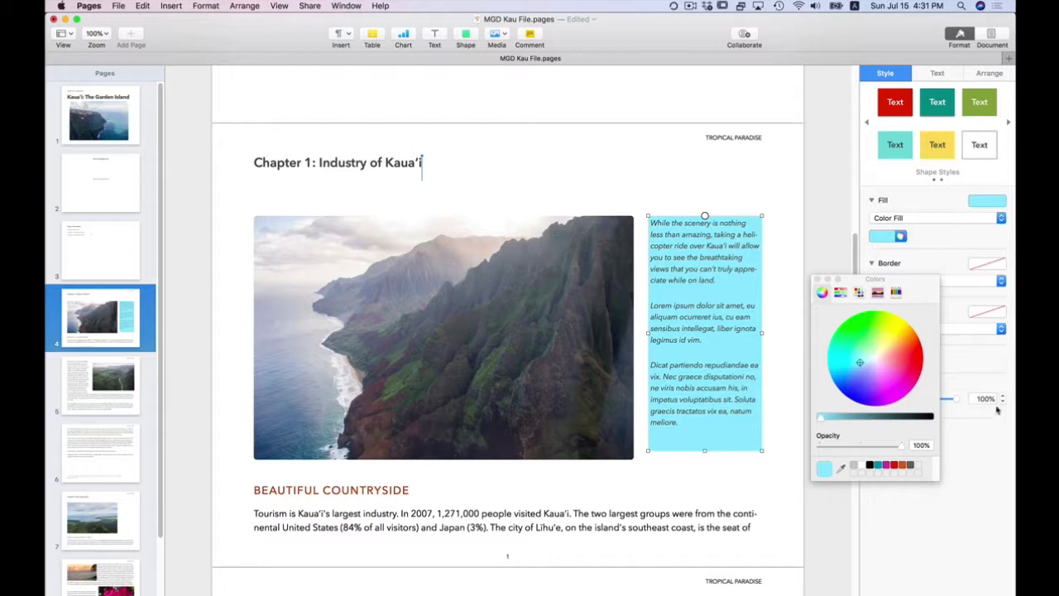
pyautogui.moveTo(895, 280); pyautogui.dragTo(887, 259)
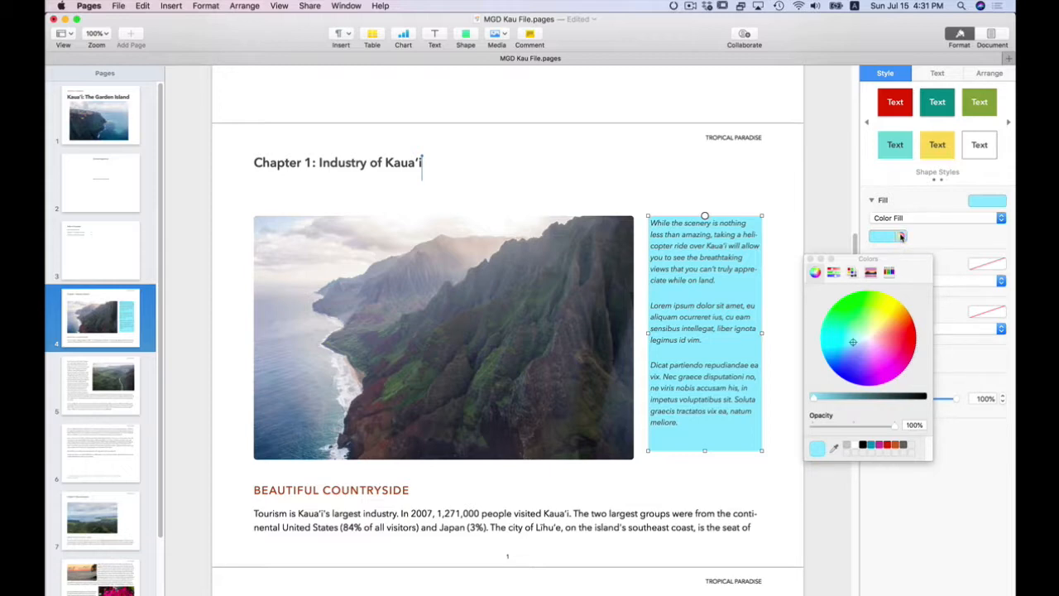
pyautogui.click(900, 237)
pyautogui.moveTo(906, 269); pyautogui.dragTo(878, 53)
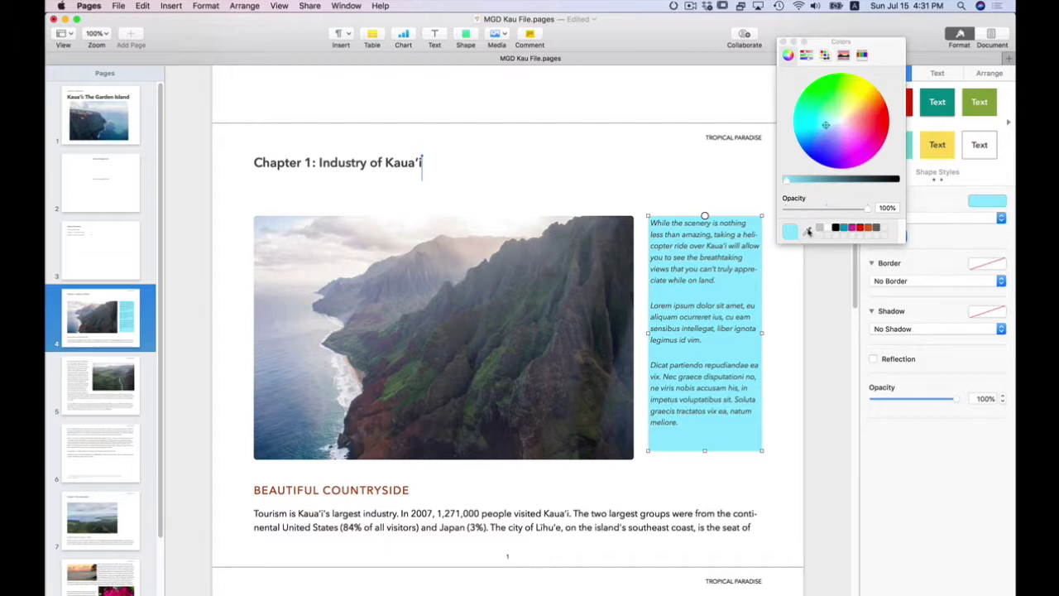
# - Sample the grayish tone of the mountain ridge in the Chapter 1 photo as the text box's fill and set its opacity to 33%
pyautogui.click(808, 230)
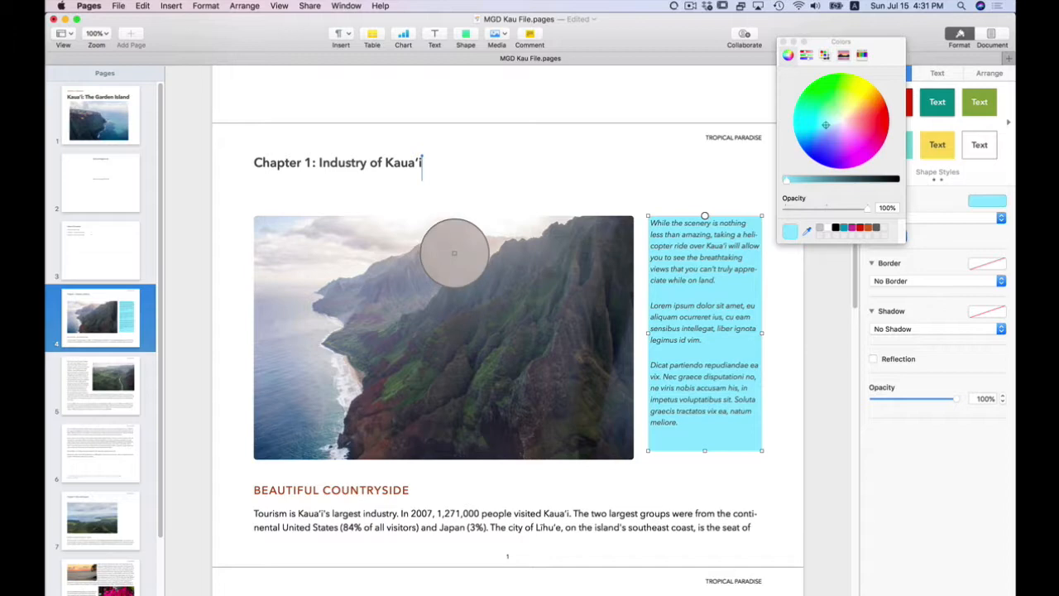
pyautogui.click(454, 252)
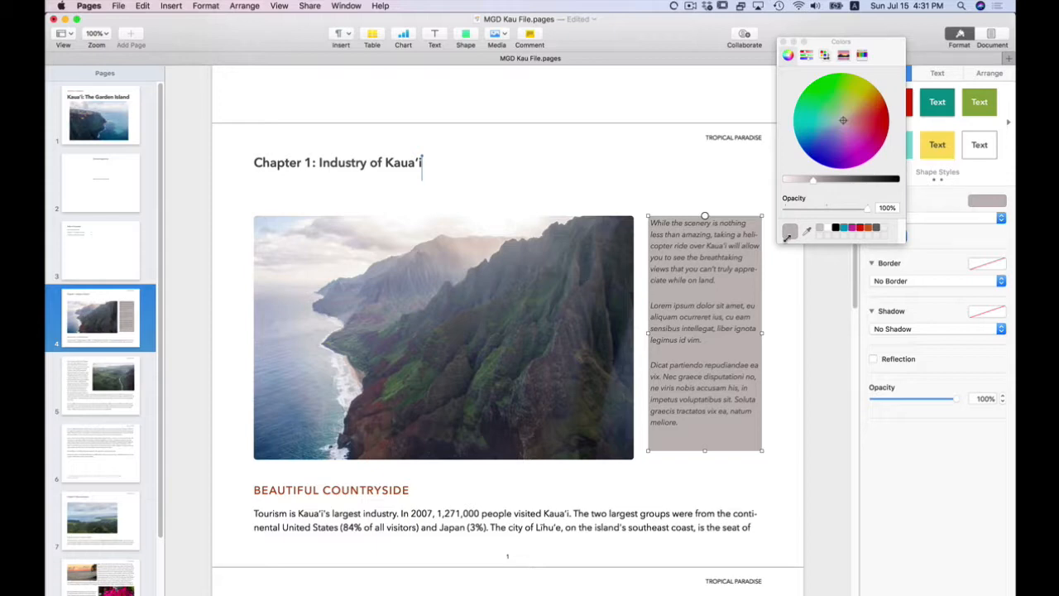
pyautogui.moveTo(866, 212); pyautogui.dragTo(813, 218)
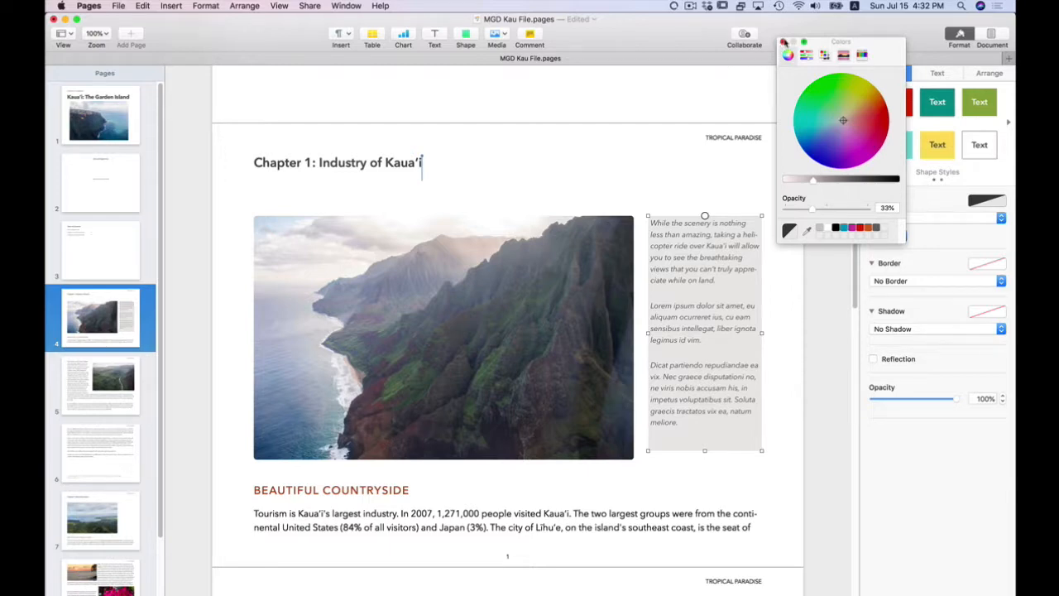
pyautogui.click(783, 43)
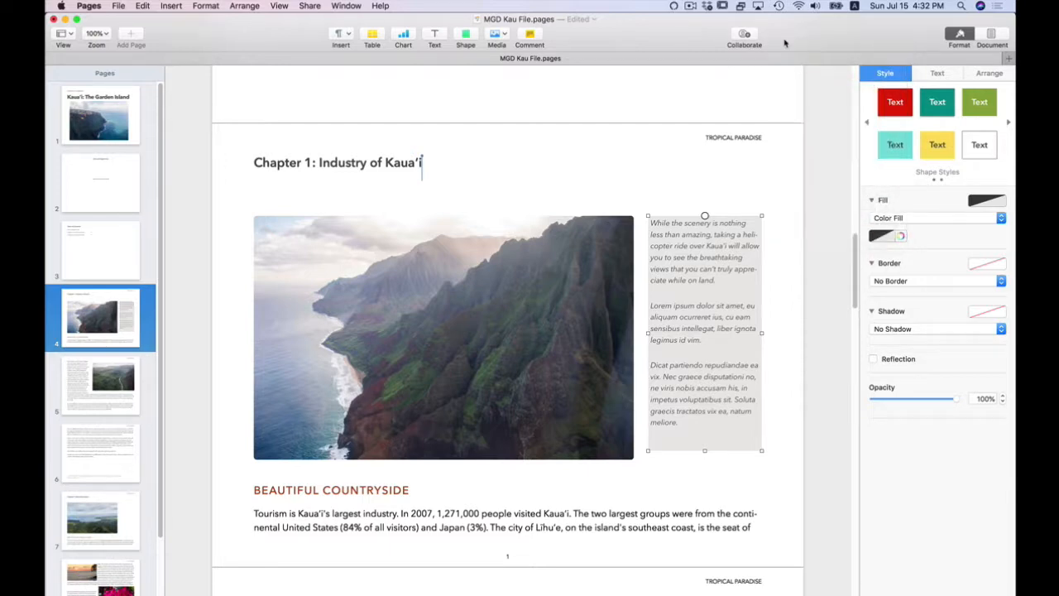
# - Set the sidebar text box's text inset to 14 pt and deselect the box
pyautogui.click(939, 75)
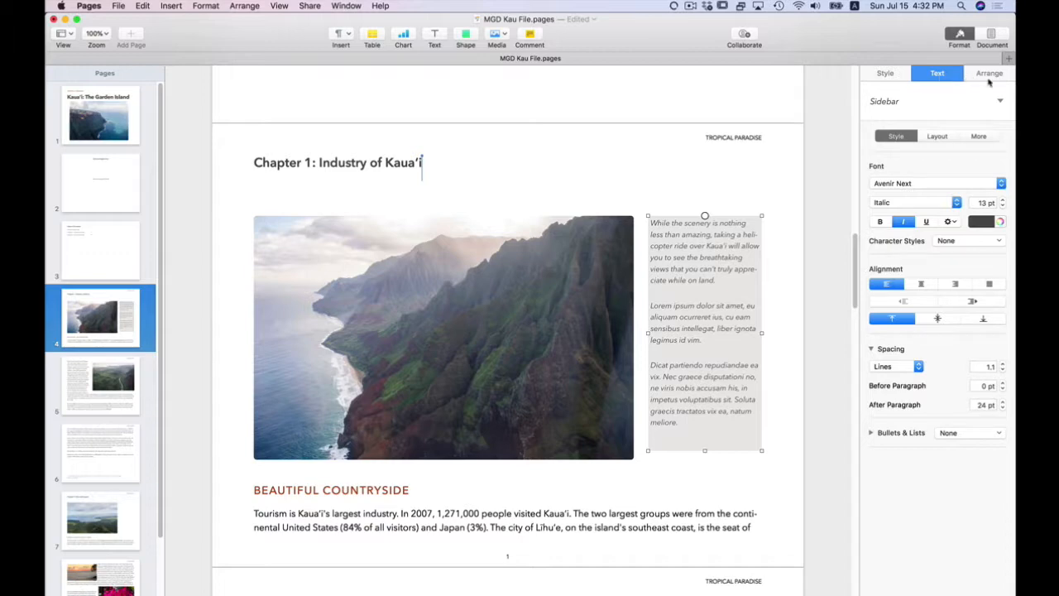
pyautogui.click(941, 136)
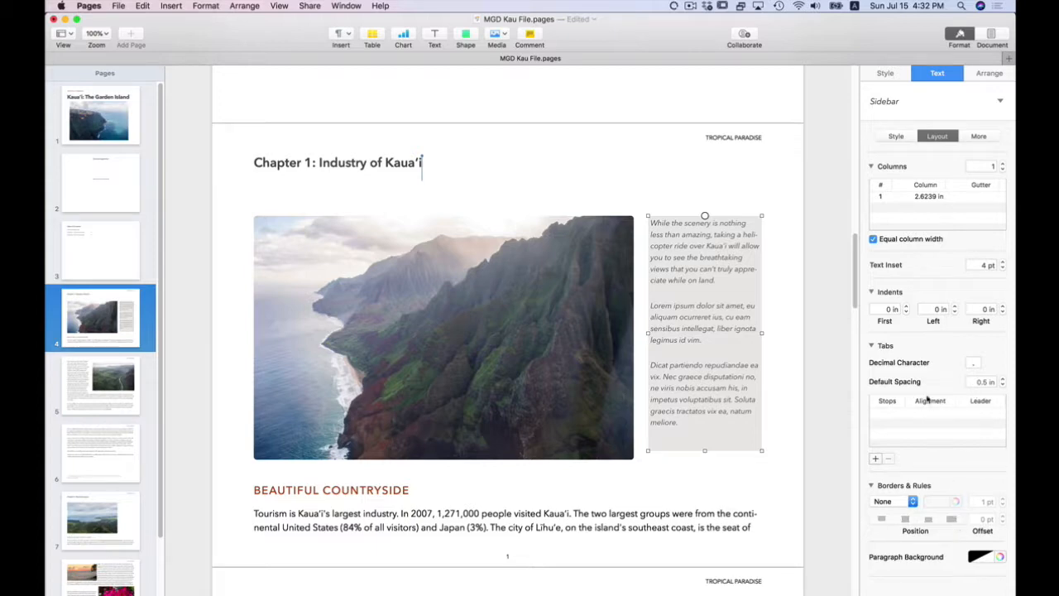
pyautogui.click(1002, 263)
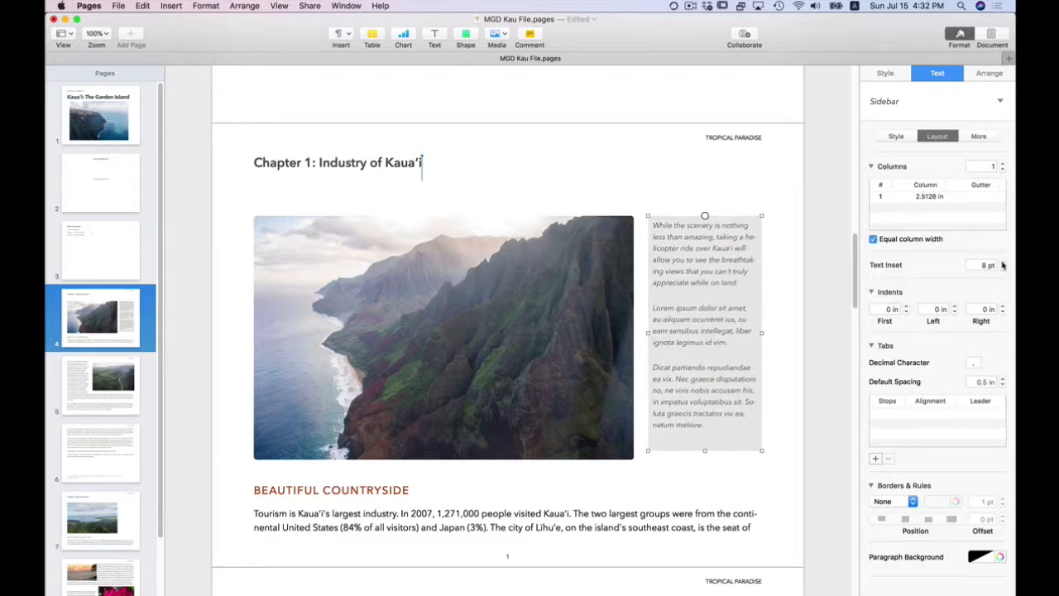
pyautogui.click(1002, 263)
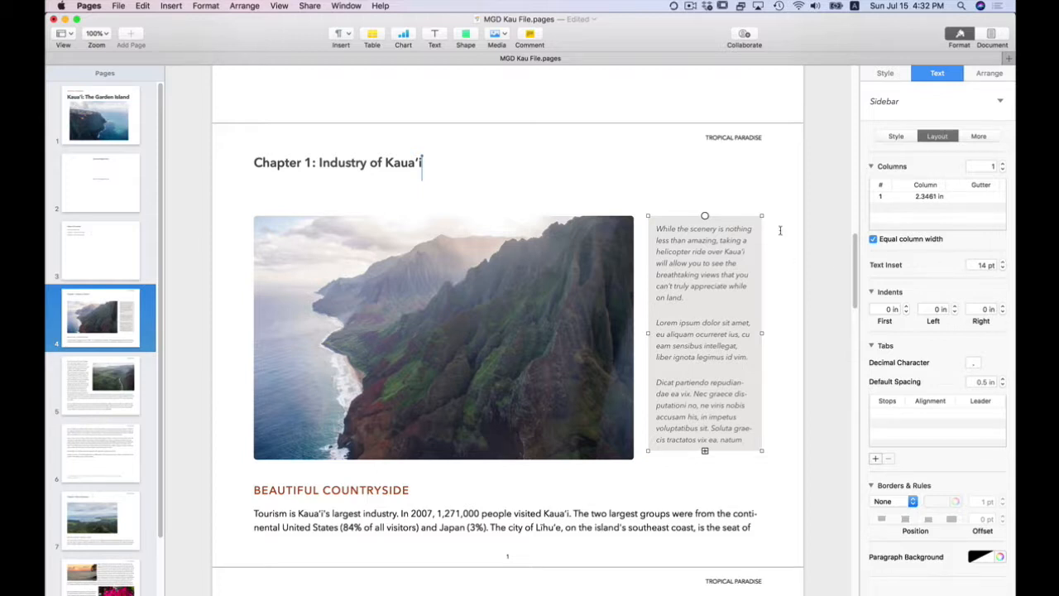
pyautogui.click(791, 199)
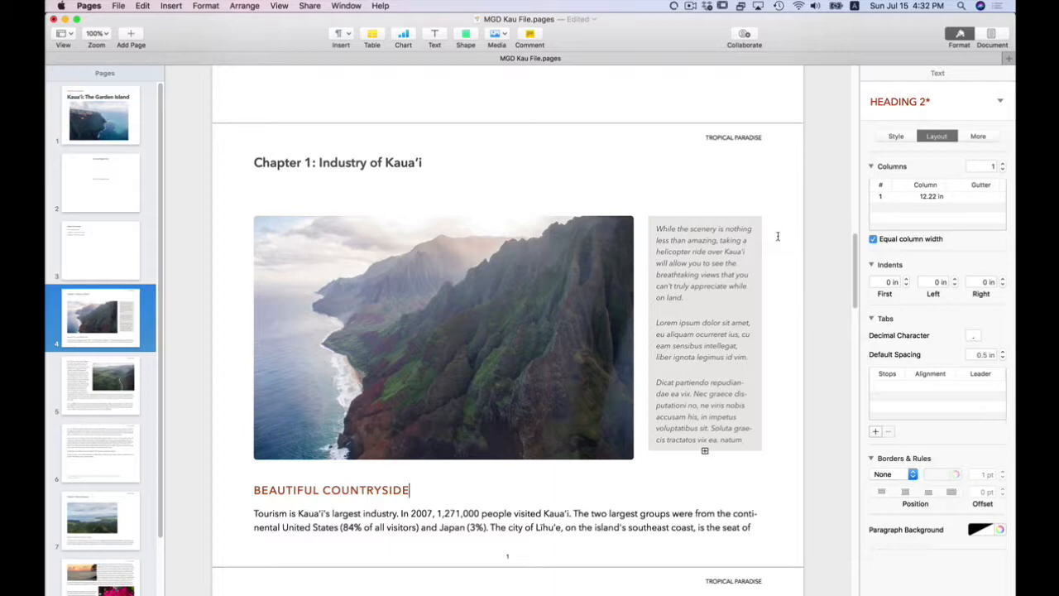
# - Justify all the text in the sidebar text box beside the Chapter 1 photo
pyautogui.tripleClick(693, 264)
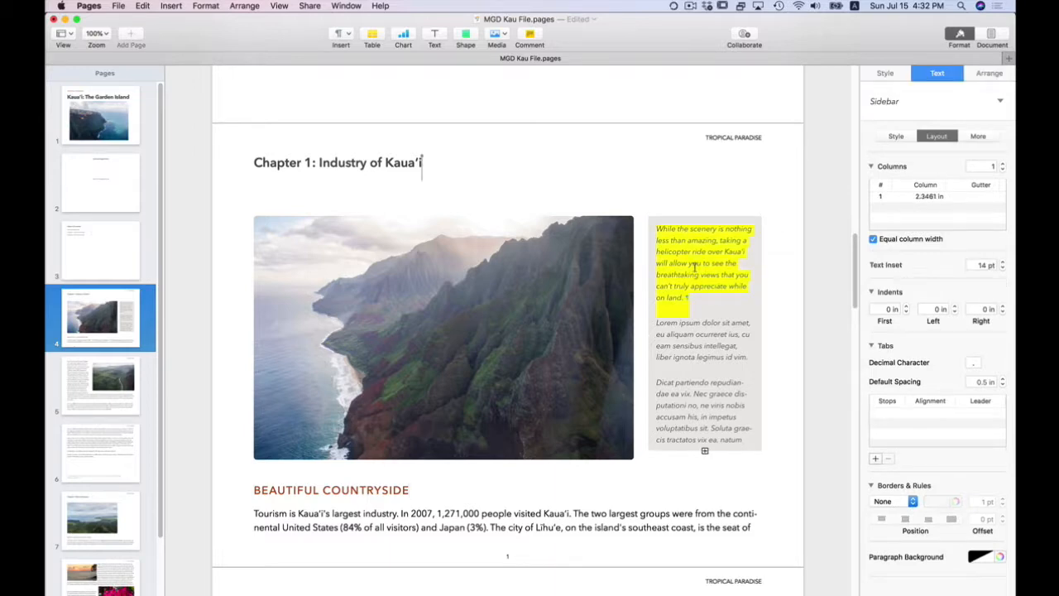
pyautogui.press('super+a')
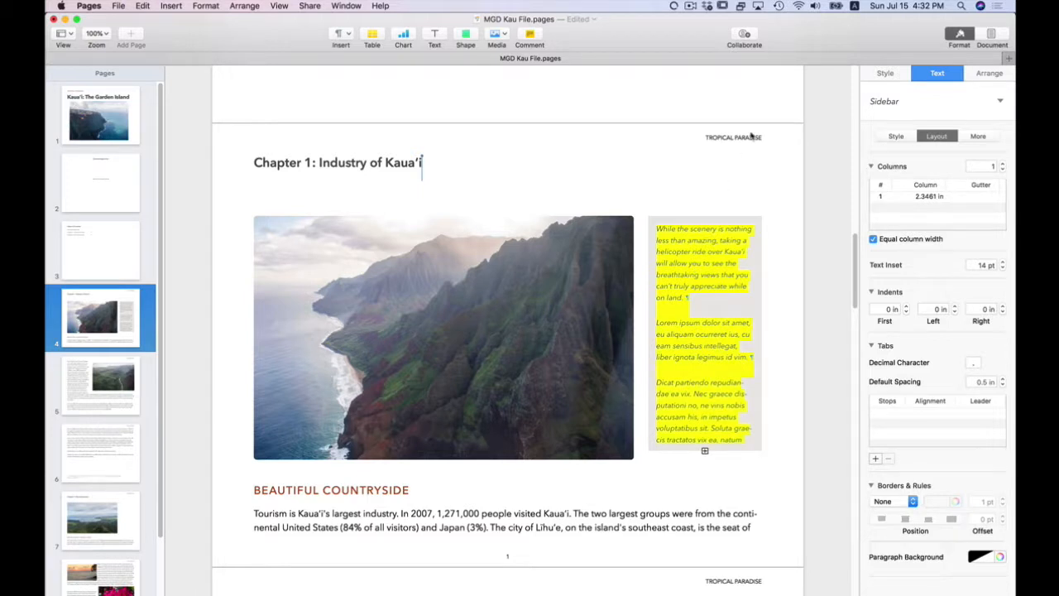
pyautogui.click(898, 75)
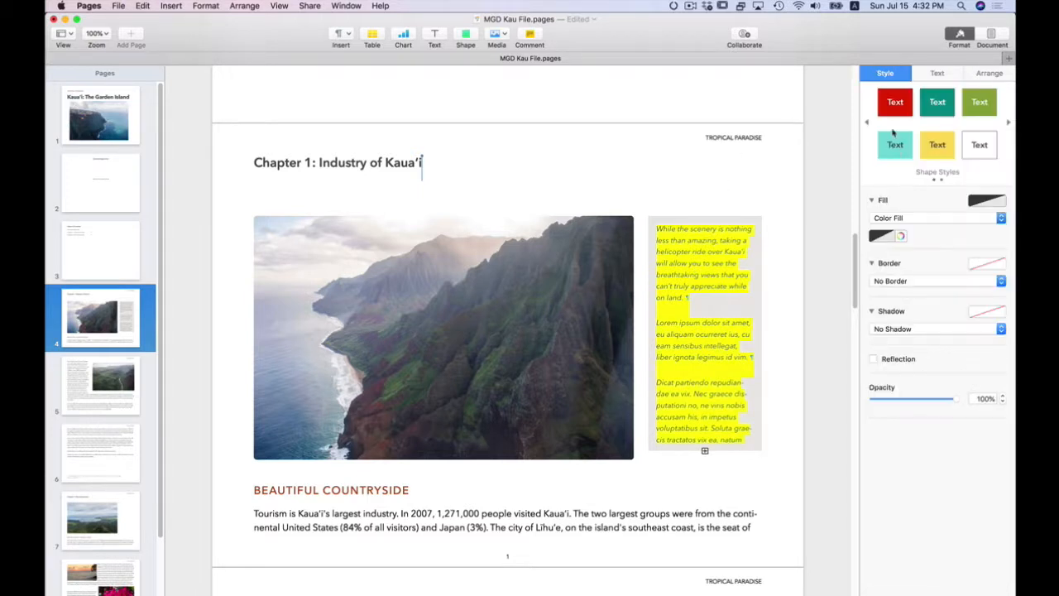
pyautogui.click(937, 73)
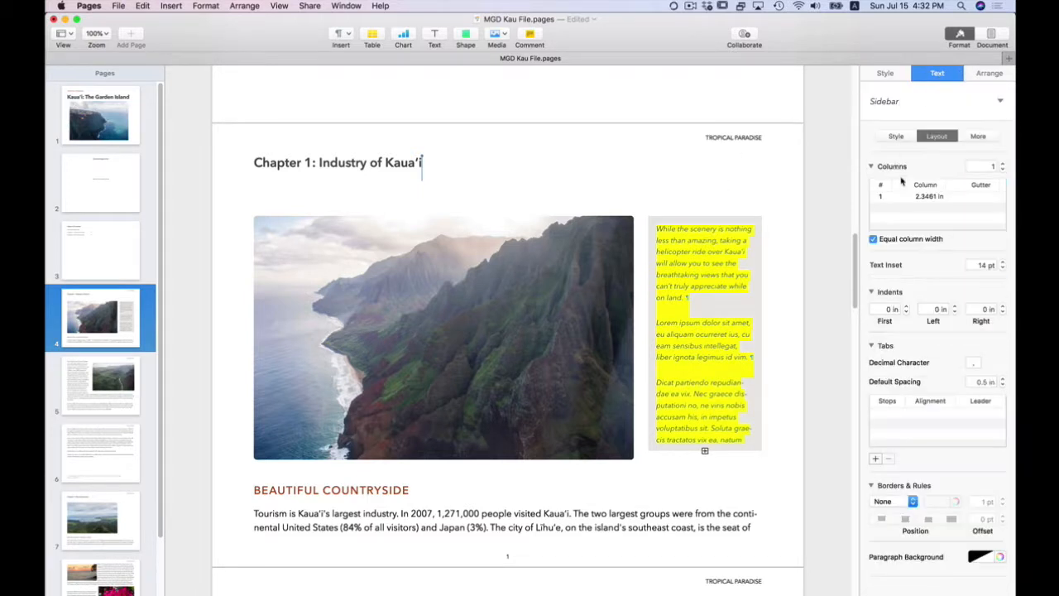
pyautogui.click(897, 136)
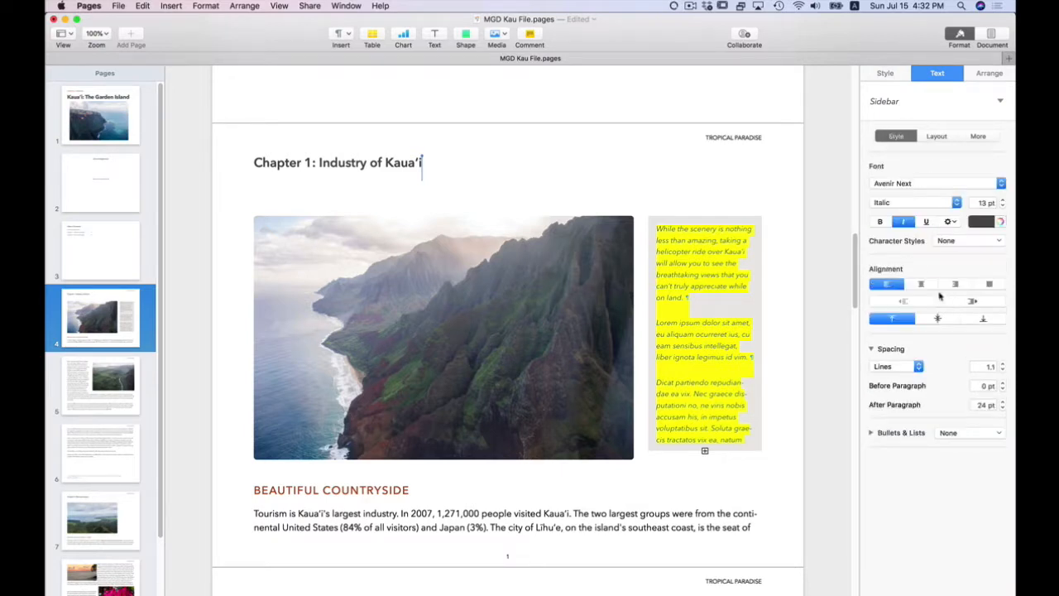
pyautogui.click(991, 284)
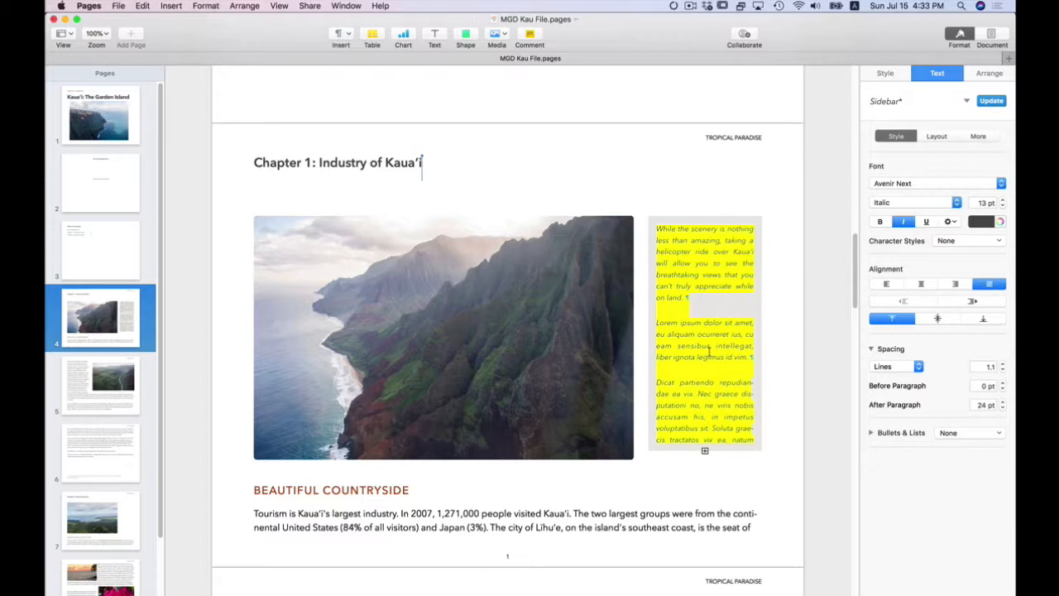
pyautogui.click(702, 262)
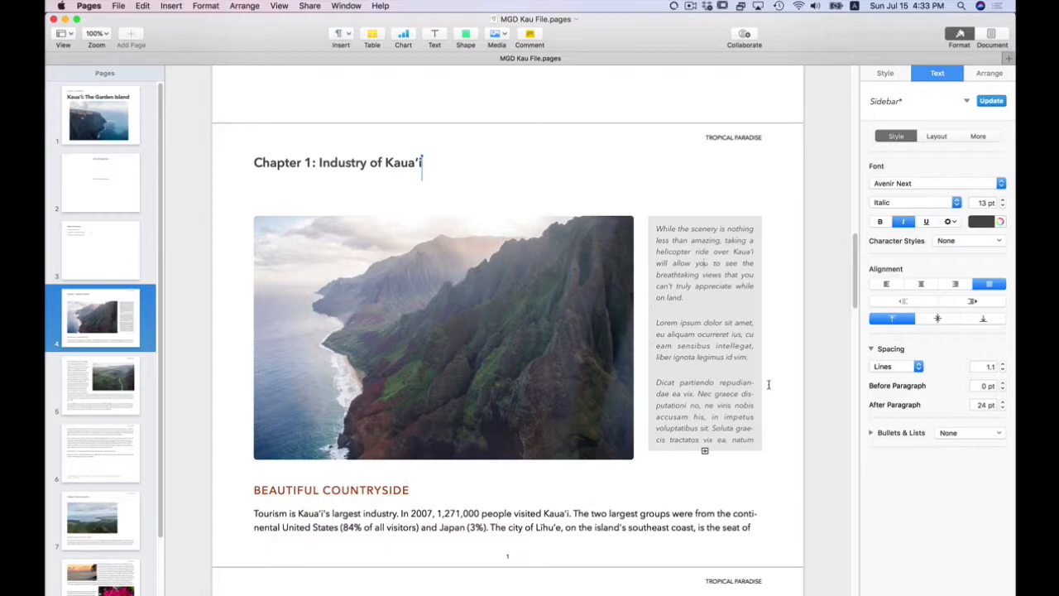
# - Delete the Latin placeholder text from "Leo vitae diam" to the end of the document's last paragraph
pyautogui.scroll(-20, 768, 384)
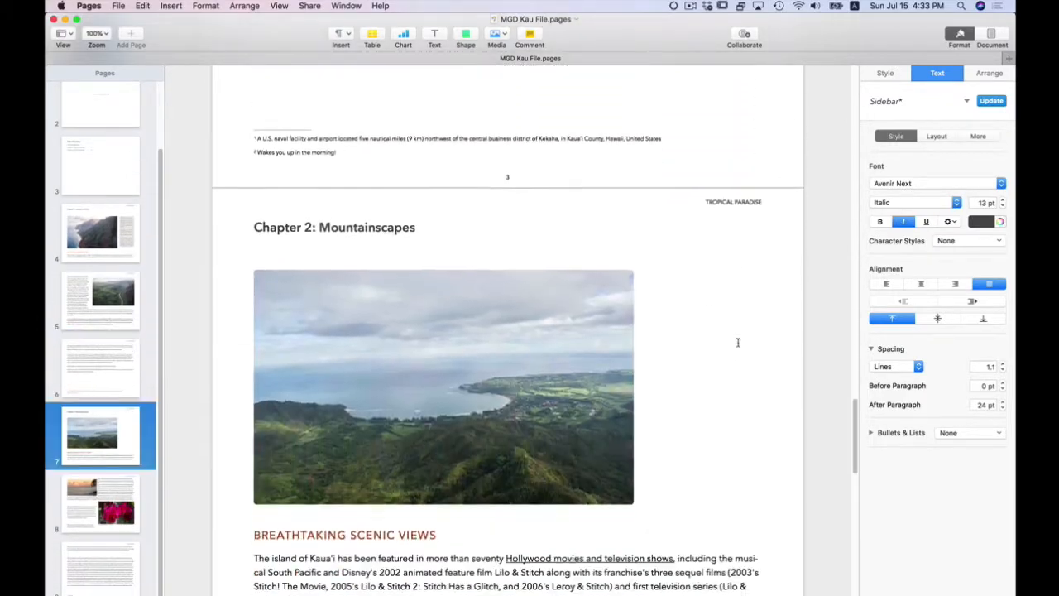
pyautogui.scroll(-5, 738, 342)
pyautogui.scroll(5, 738, 341)
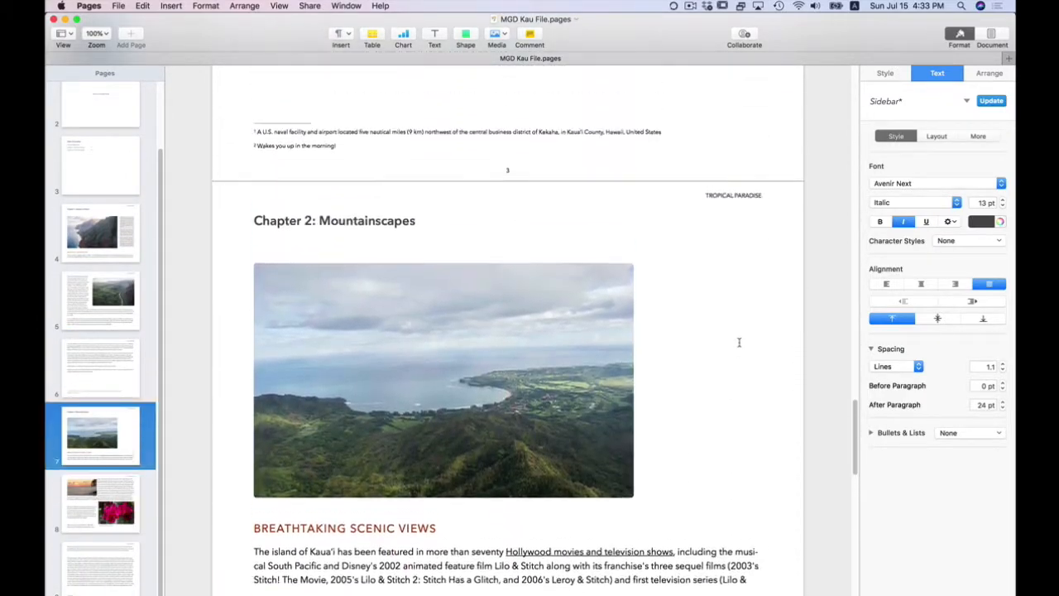
pyautogui.scroll(-15, 738, 342)
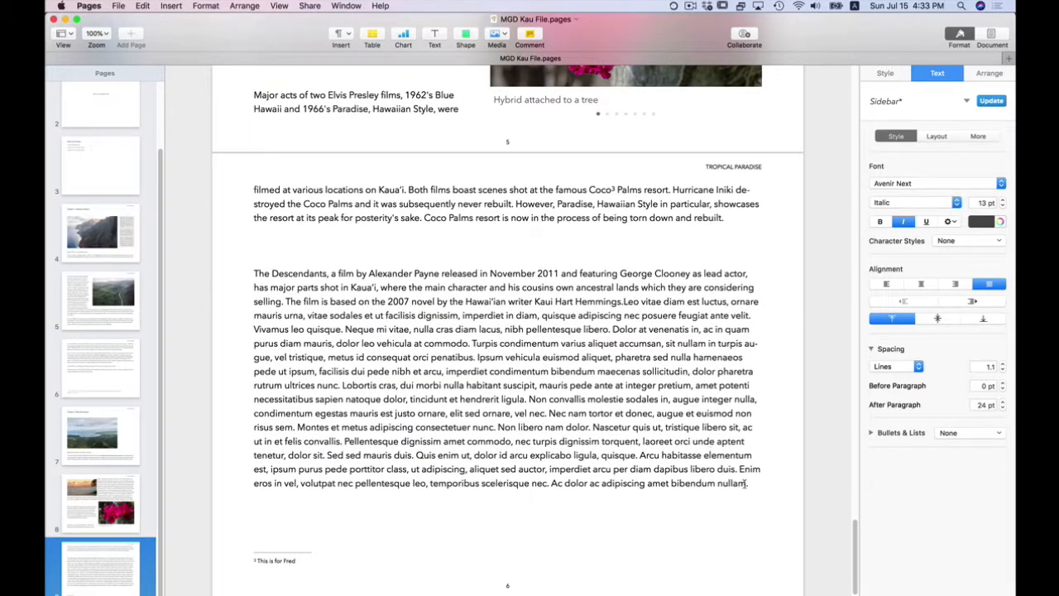
pyautogui.keyDown('shift'); pyautogui.click(747, 483); pyautogui.keyUp('shift')
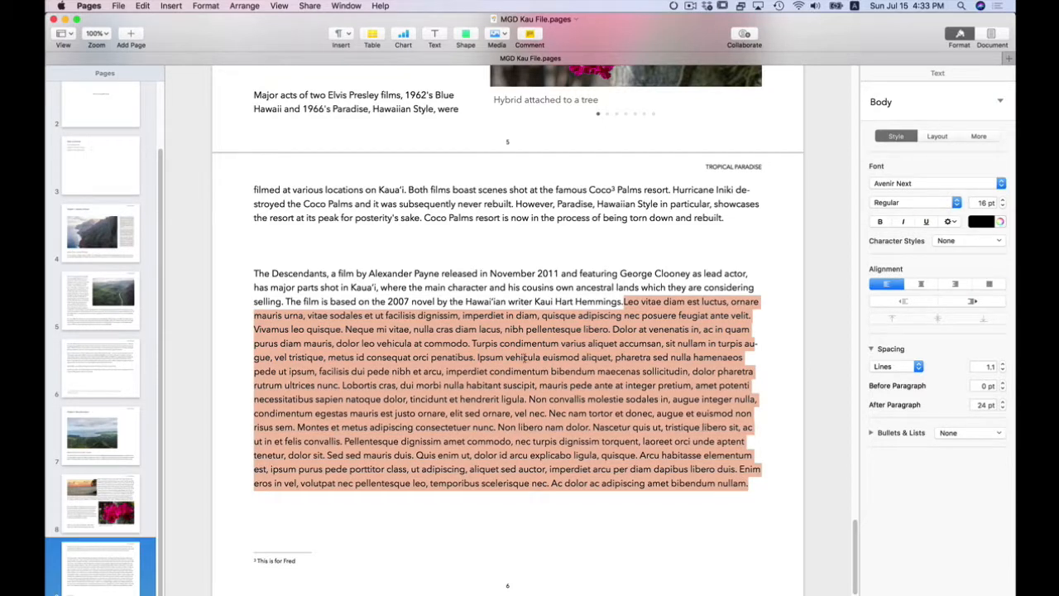
pyautogui.press('BackSpace')
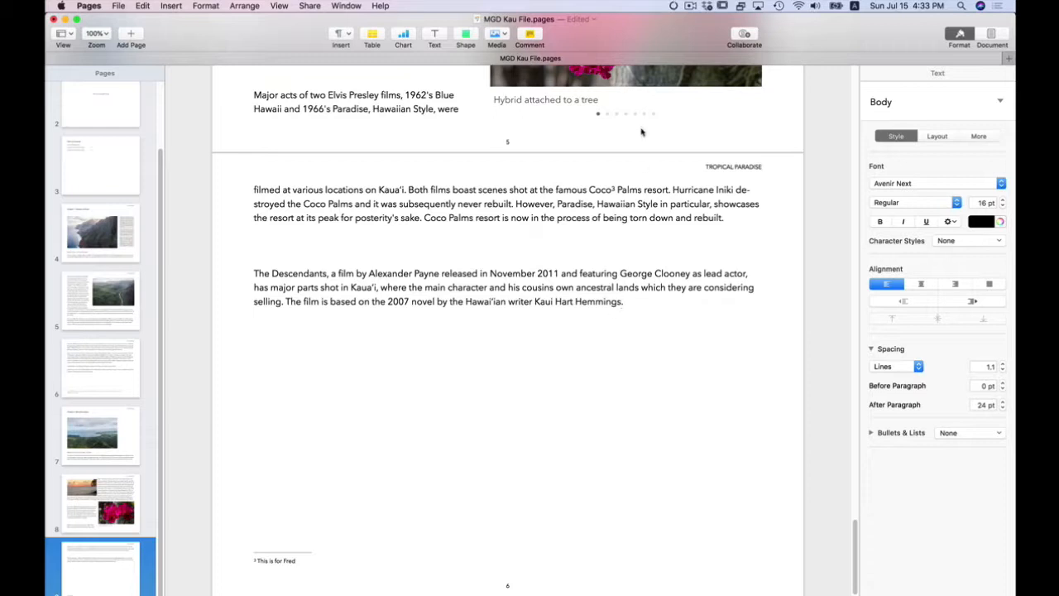
# - Insert a basic square shape at the document's last paragraph and shrink it to less than the height of a text line
pyautogui.click(467, 36)
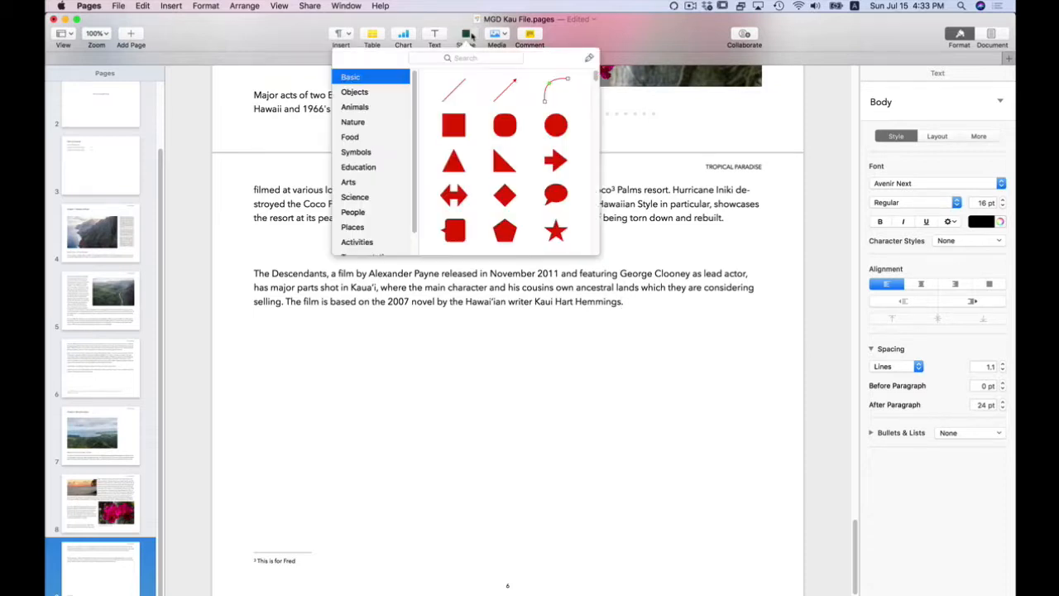
pyautogui.click(454, 122)
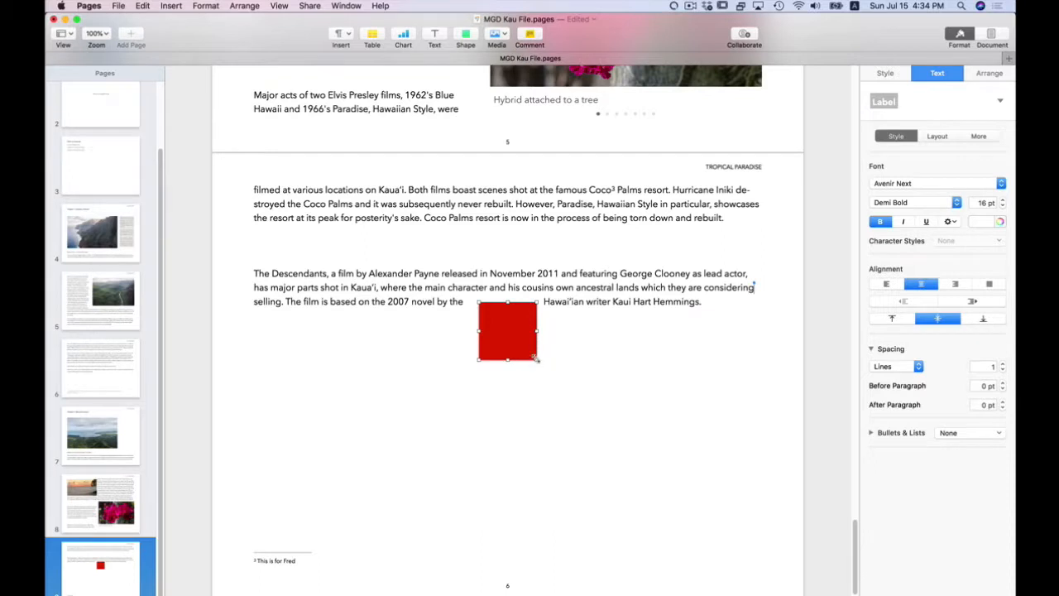
pyautogui.moveTo(536, 357); pyautogui.dragTo(481, 304)
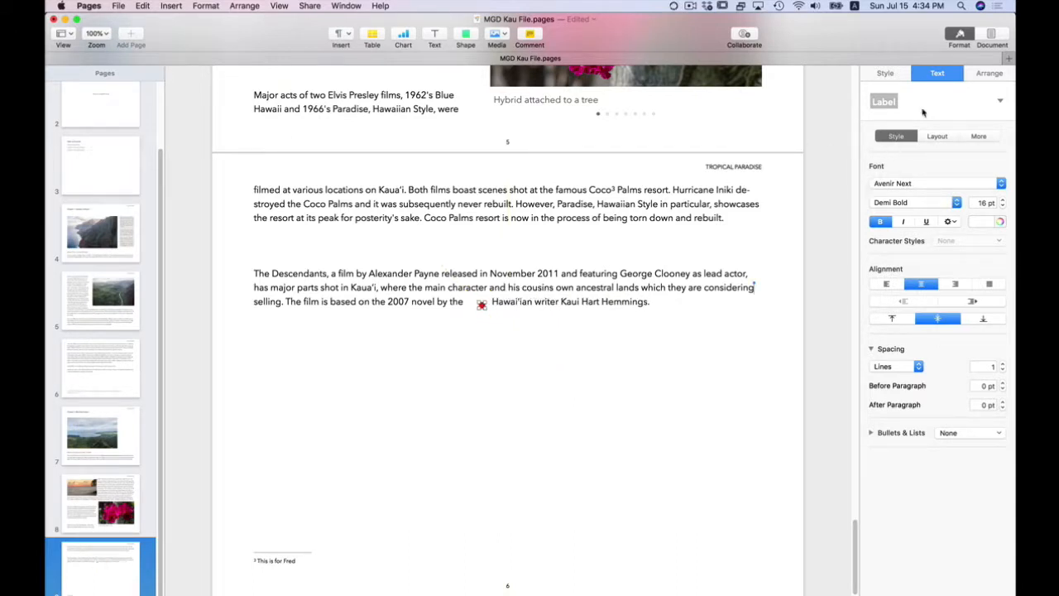
# - Change the small square's fill color to dark gray
pyautogui.click(885, 73)
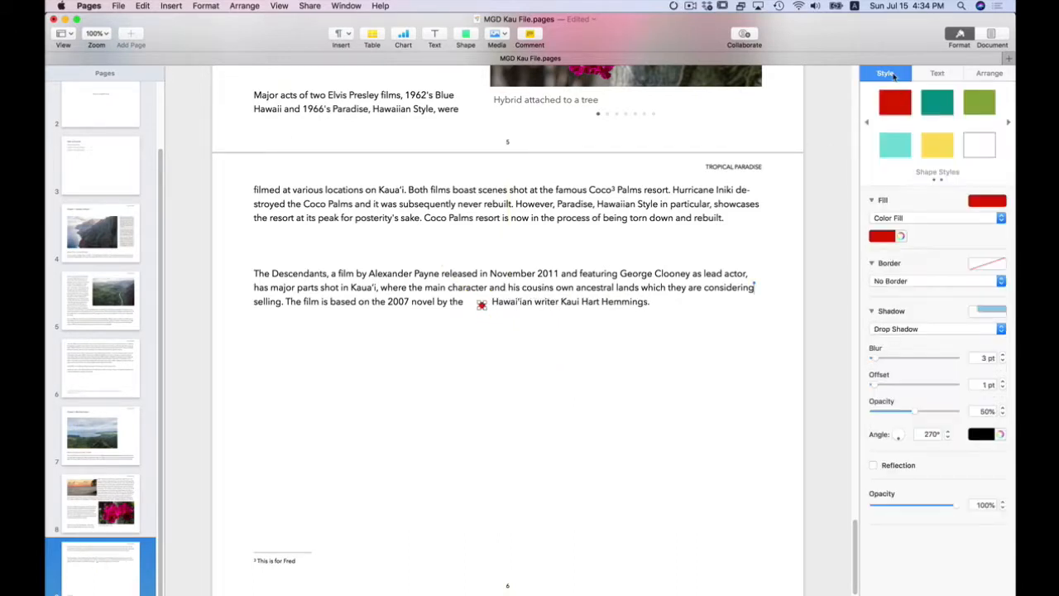
pyautogui.click(887, 236)
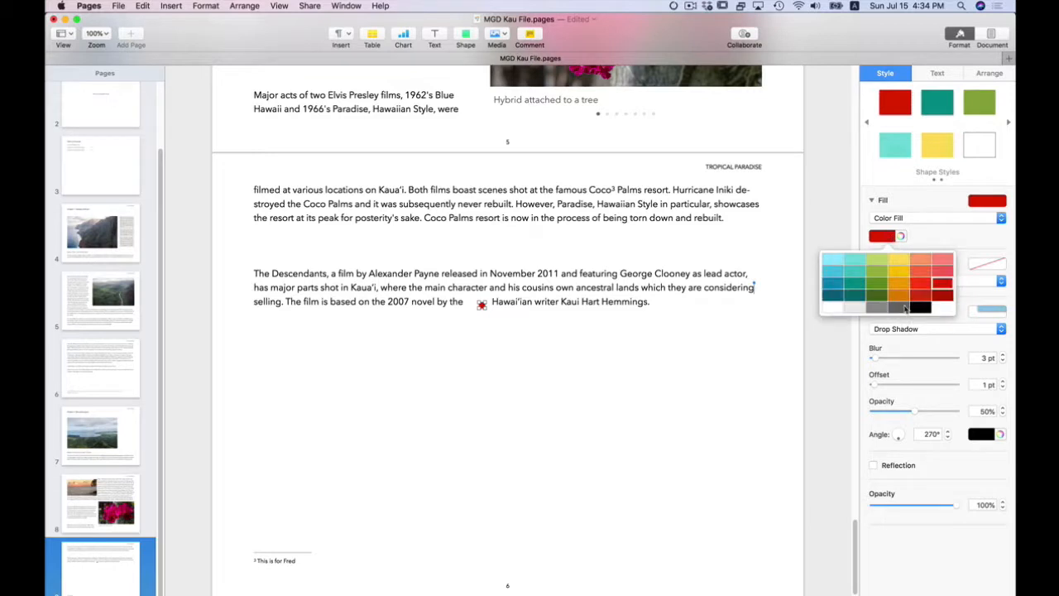
pyautogui.click(900, 309)
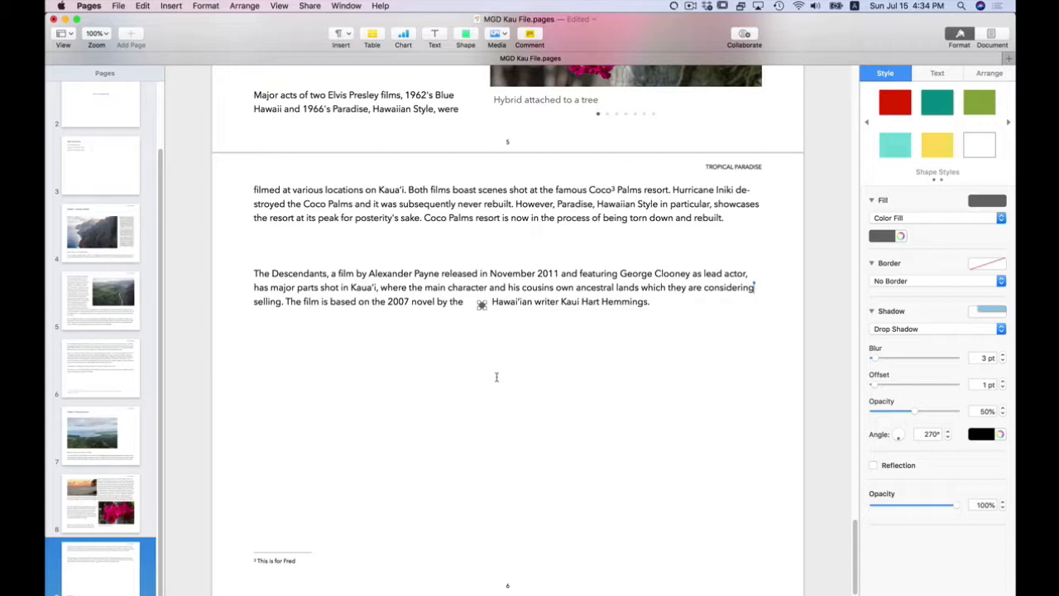
pyautogui.click(936, 74)
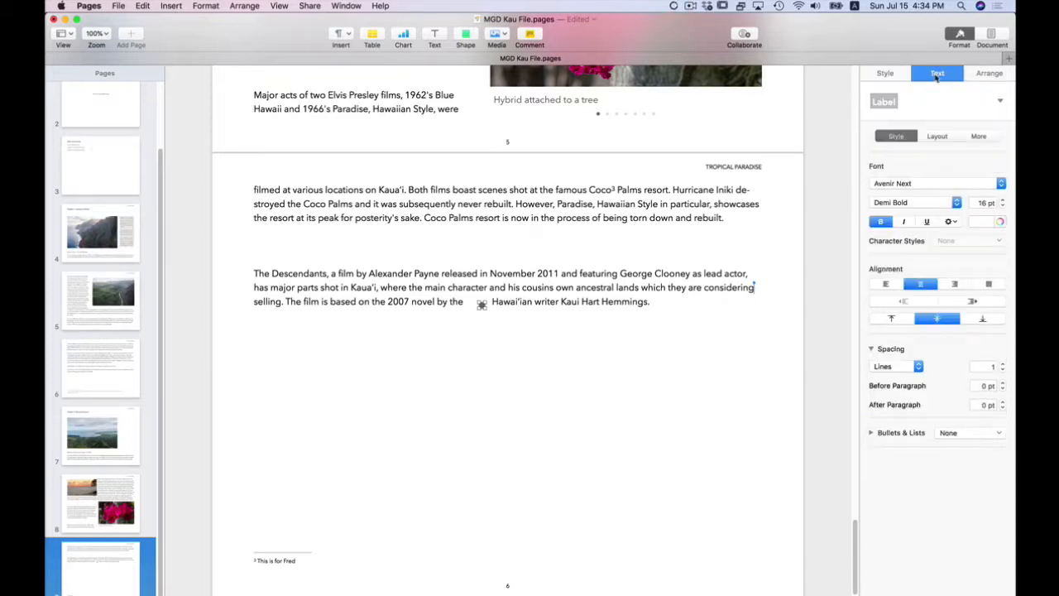
# - Set the small gray square's text wrap to Inline with Text
pyautogui.click(989, 74)
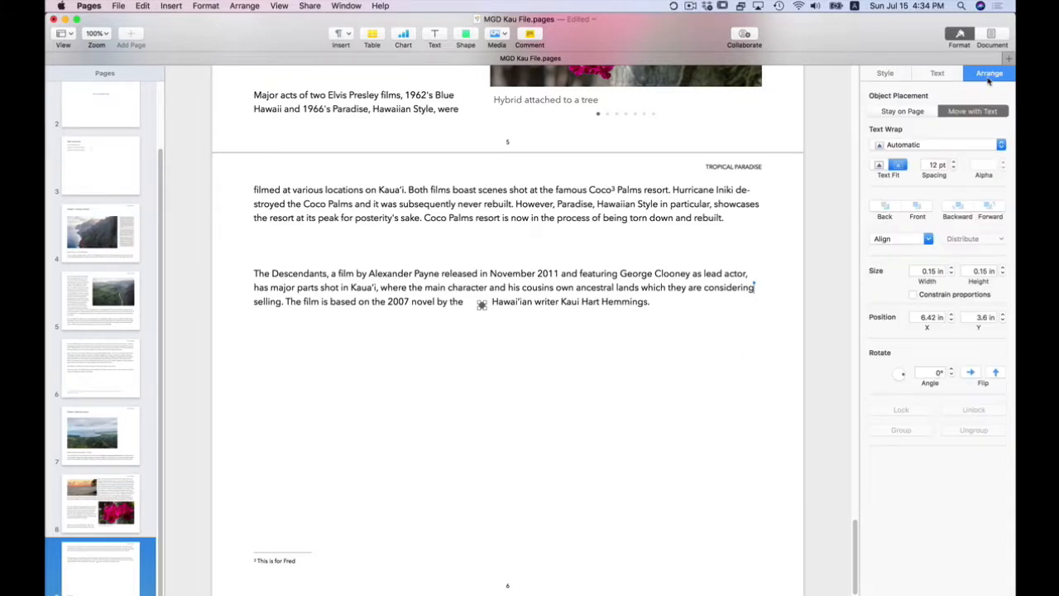
pyautogui.click(999, 146)
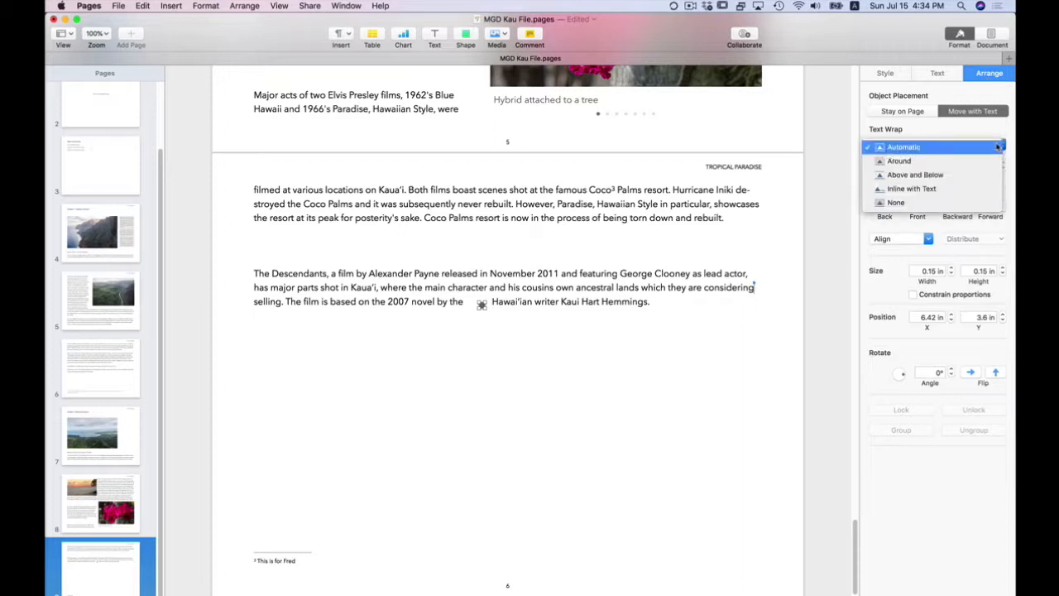
pyautogui.click(953, 192)
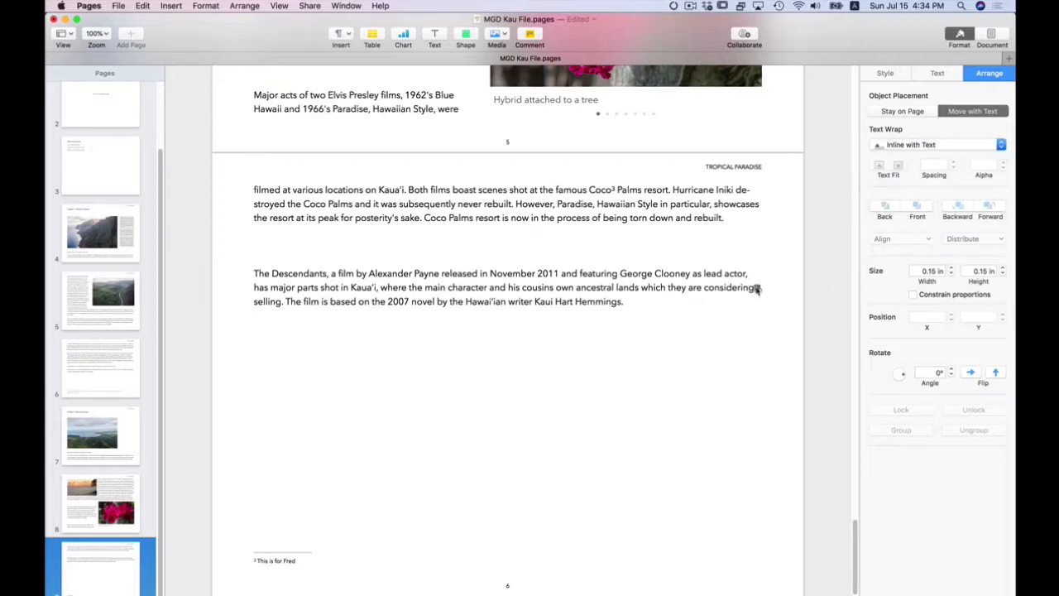
# - Move the gray square to just before the final period of the last paragraph, add a space before it, and save the document
pyautogui.moveTo(755, 288); pyautogui.dragTo(623, 303)
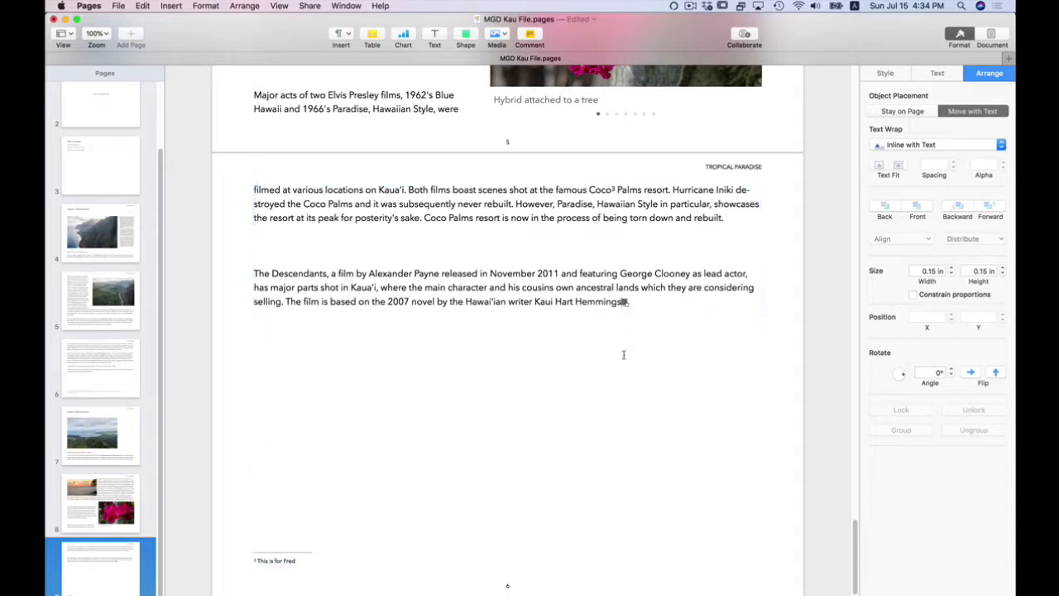
pyautogui.click(603, 301)
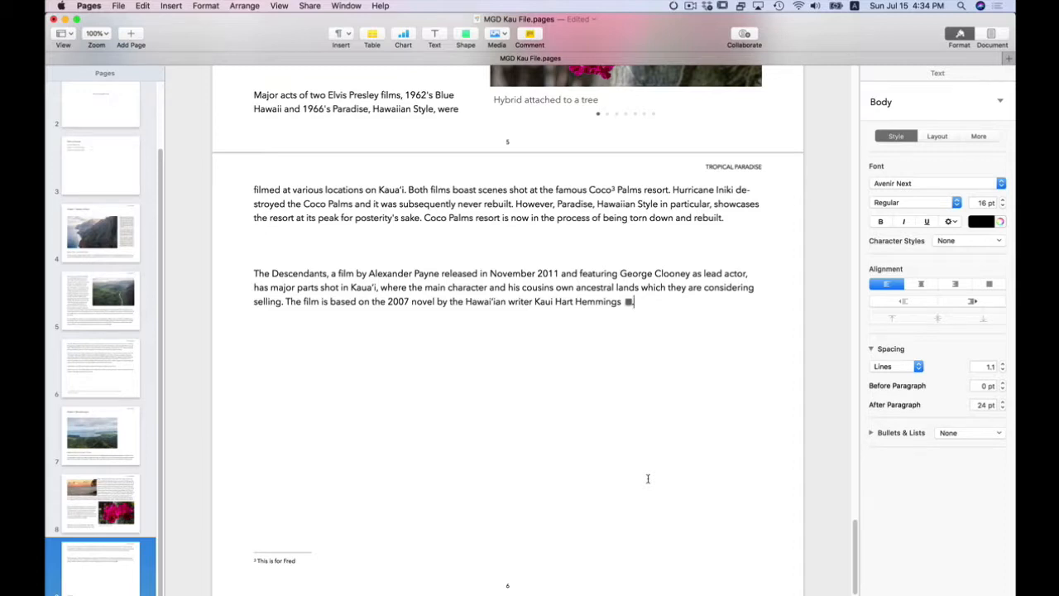
pyautogui.press('super+s')
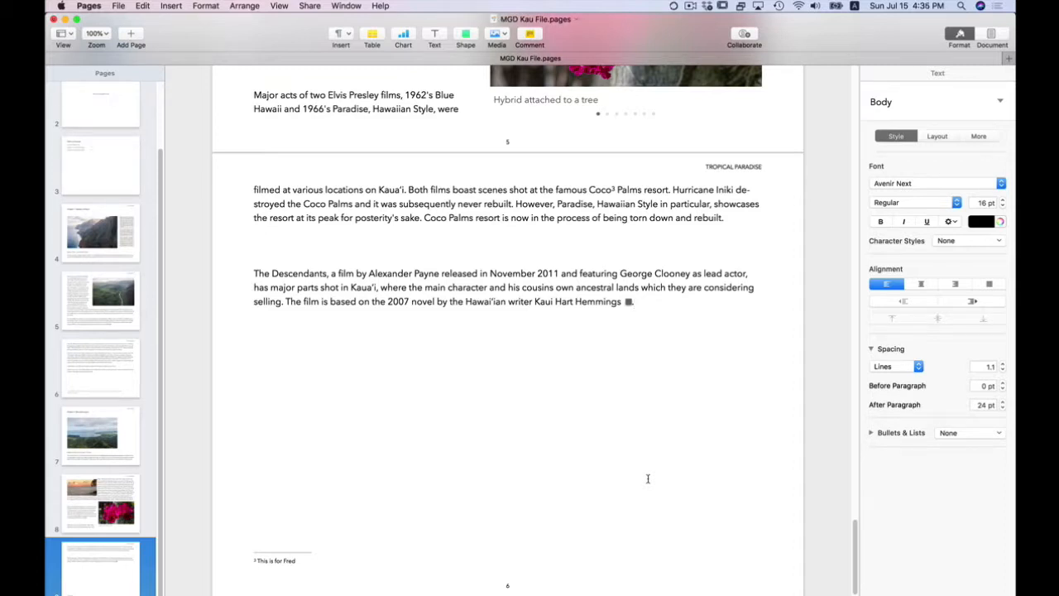